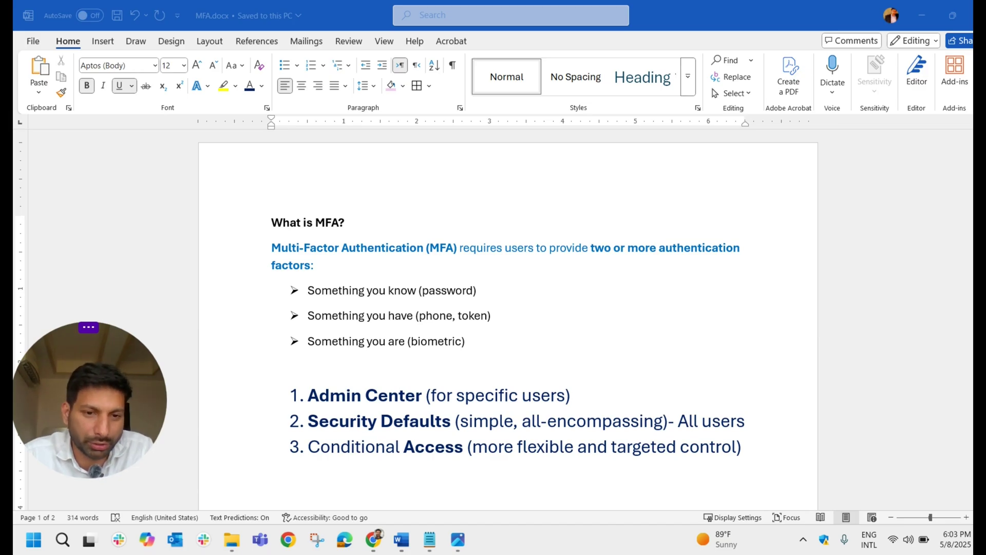
- Review the three MFA methods listed in the document, highlighting Admin Center, Security Defaults and Conditional Access in turn
click(286, 368)
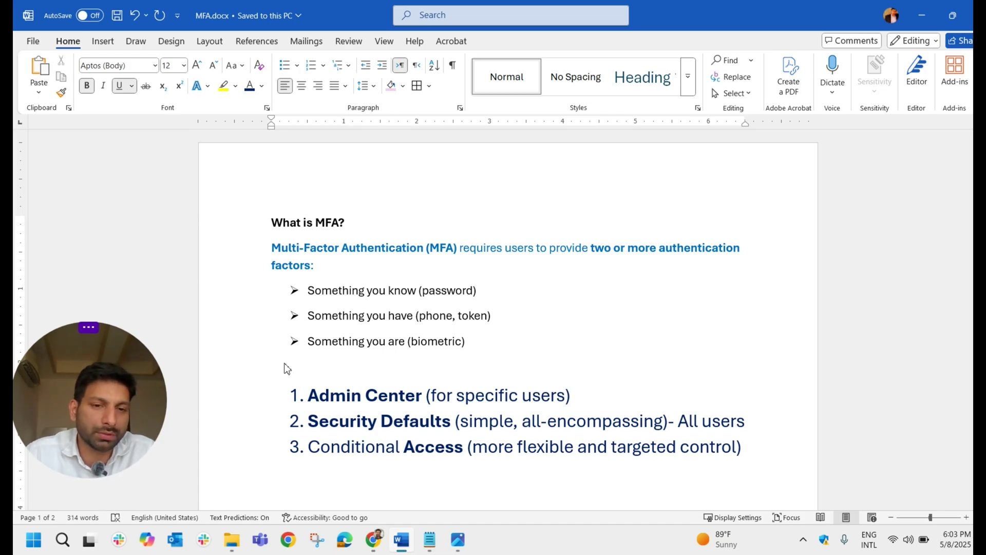
drag(744, 447, 179, 394)
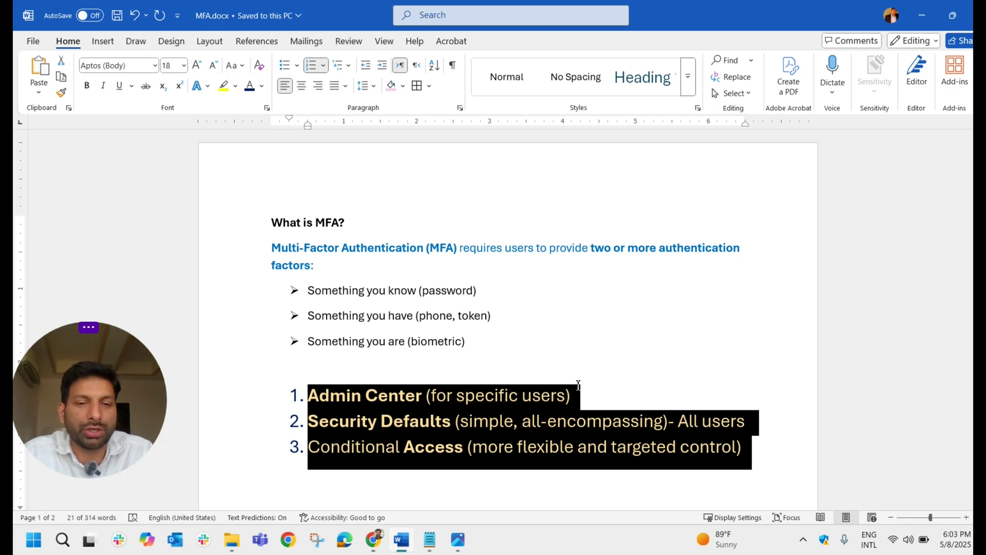
click(579, 385)
drag(578, 396, 301, 399)
click(579, 396)
drag(580, 396, 304, 398)
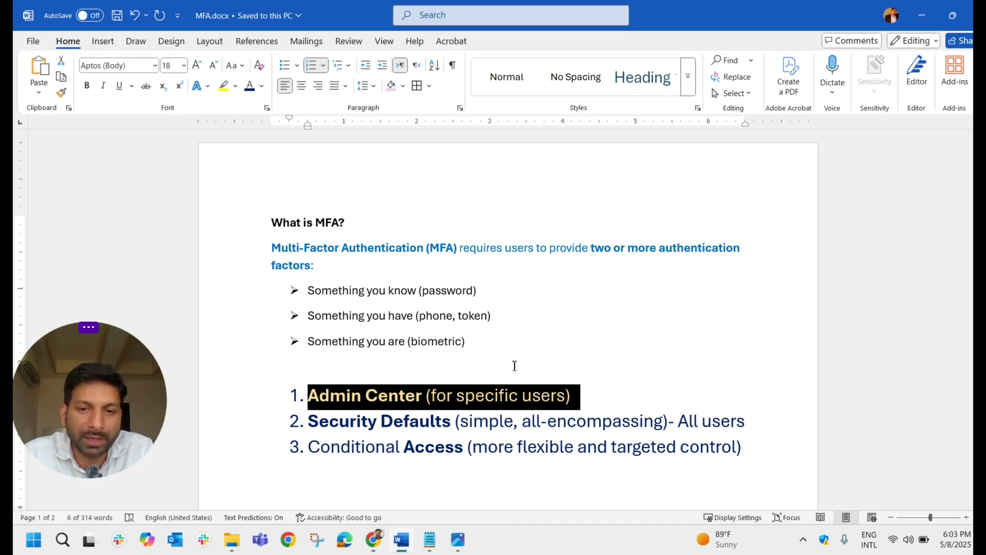
click(589, 380)
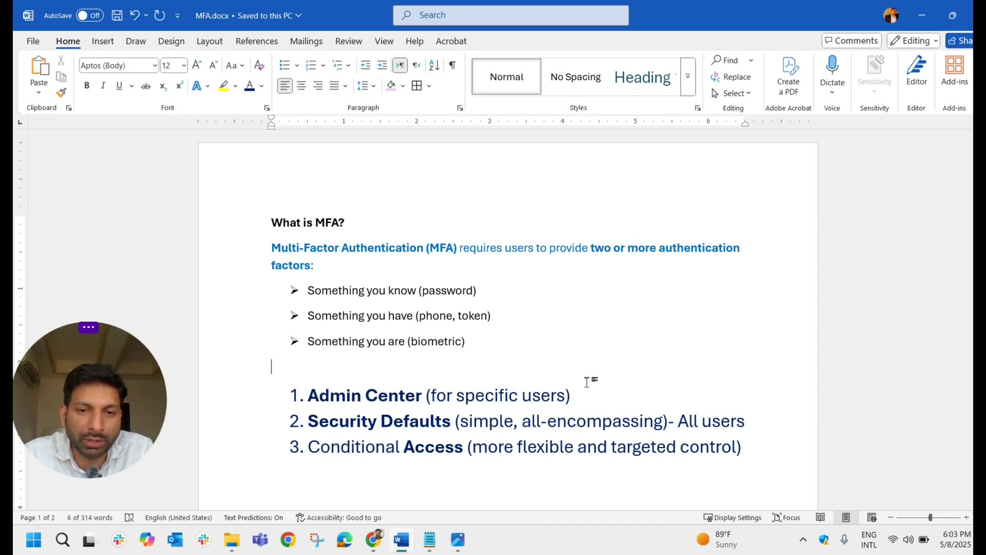
click(260, 406)
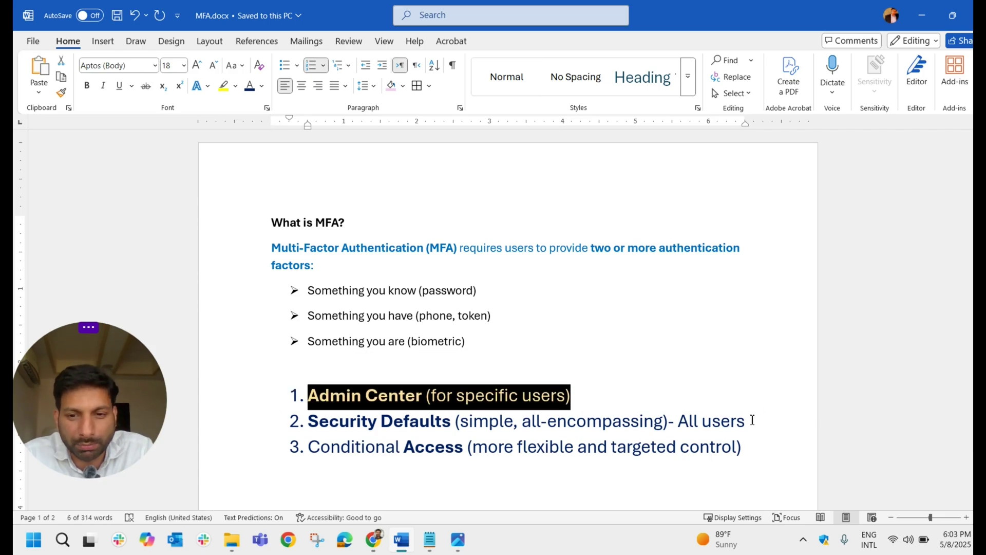
drag(753, 418, 304, 432)
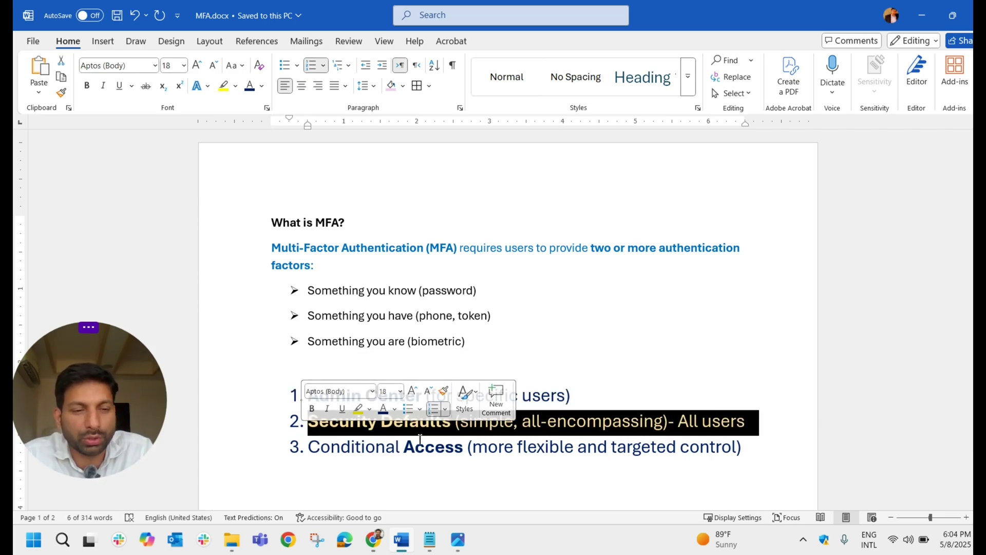
click(704, 380)
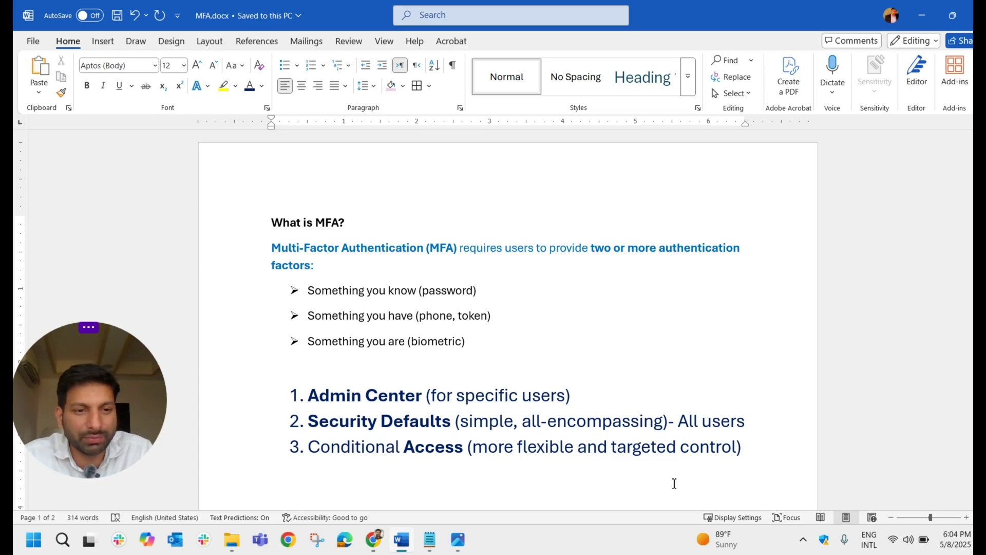
click(744, 448)
drag(742, 447, 311, 451)
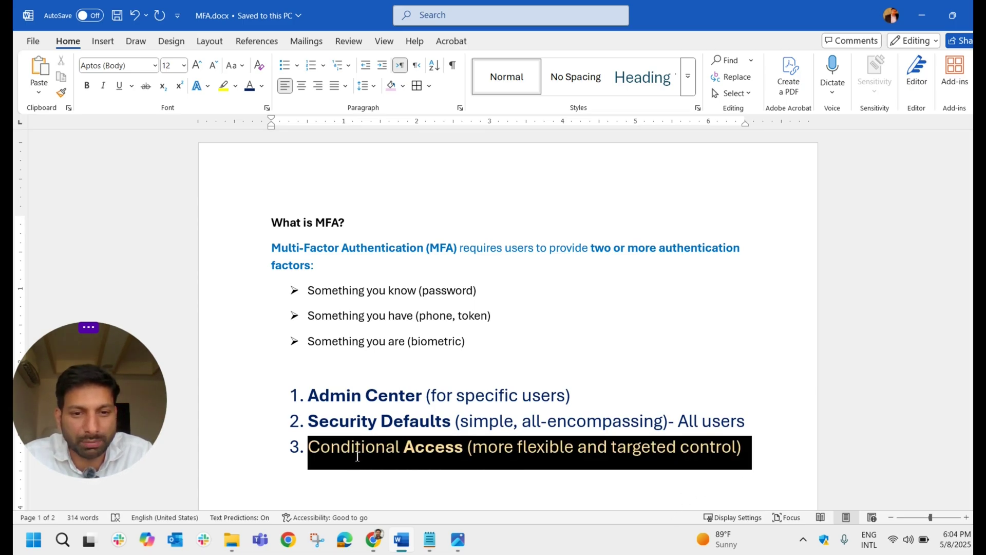
click(430, 470)
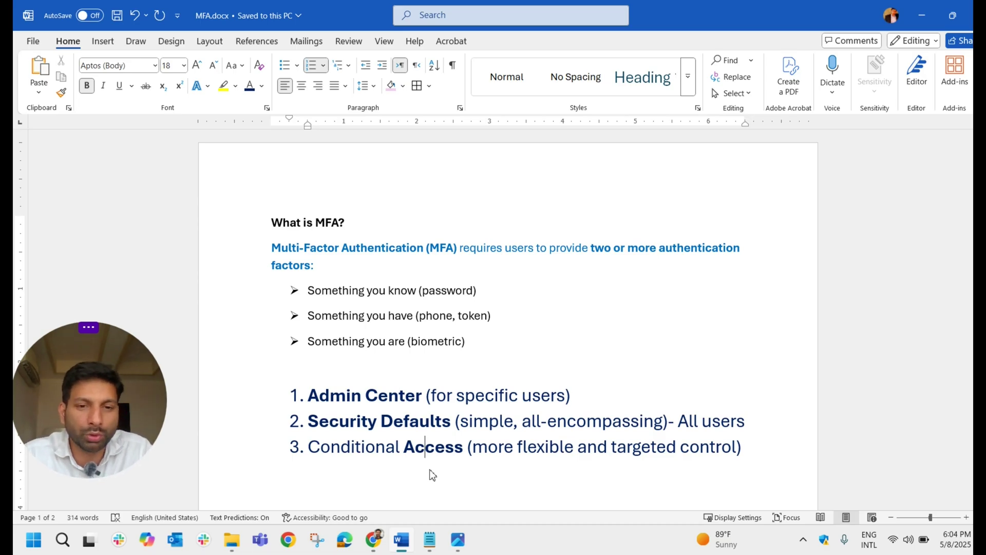
drag(574, 395, 308, 396)
click(747, 454)
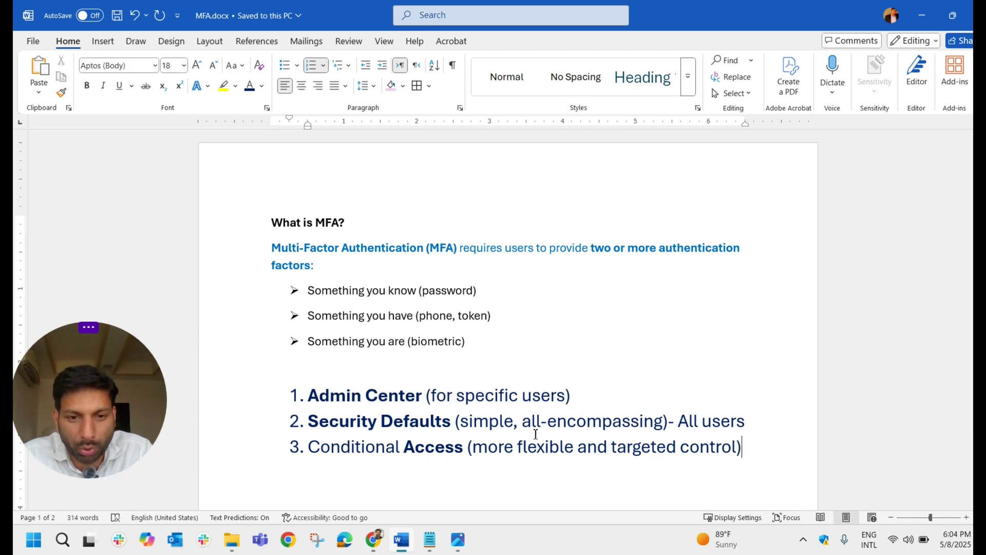
drag(744, 448, 311, 396)
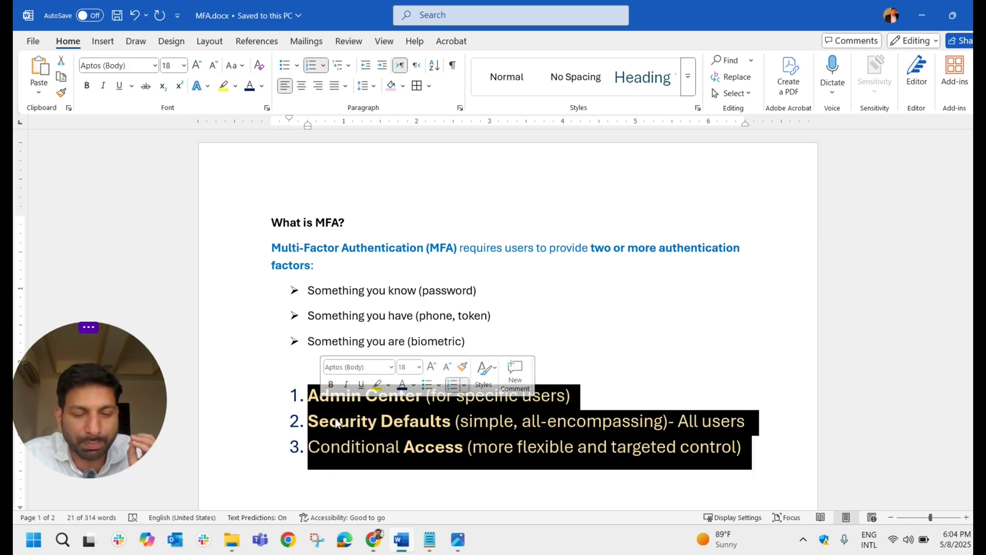
- Highlight the Admin Center method for specific users and examine the section on per-user MFA states below it
drag(582, 397, 308, 396)
scroll(534, 407, down, 3)
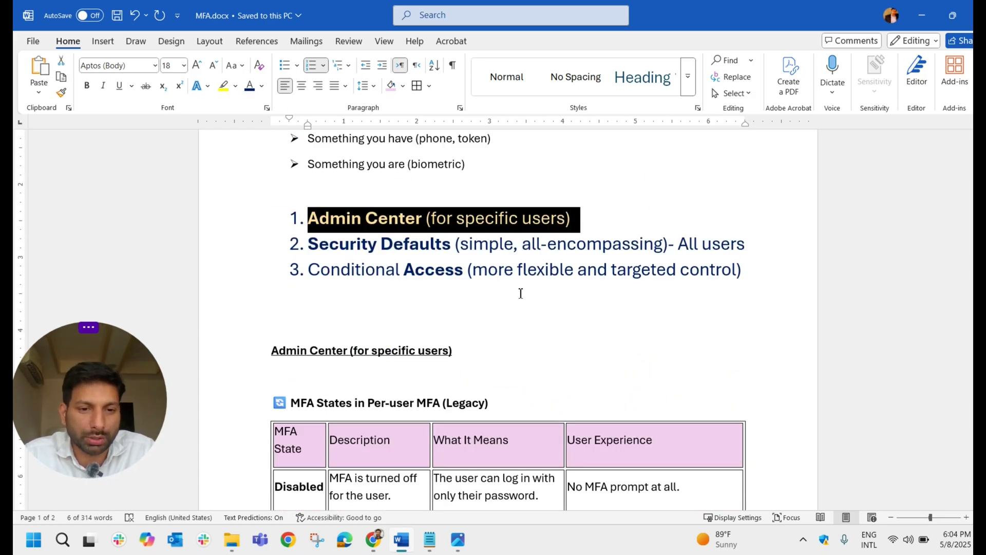
scroll(520, 293, down, 1)
scroll(521, 296, down, 1)
- Switch to Chrome and bring up the Microsoft 365 admin center home page with the start of its navigation list
click(373, 539)
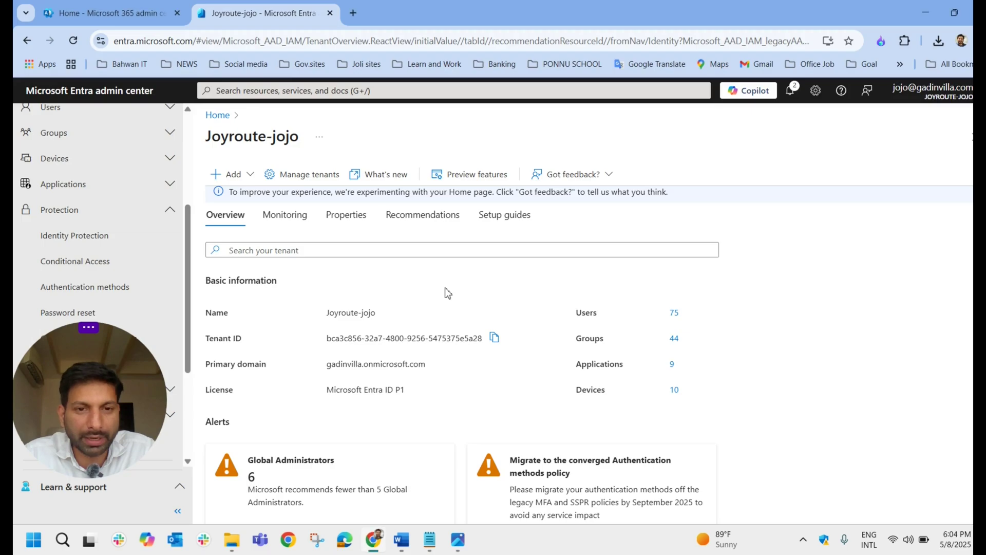
click(78, 11)
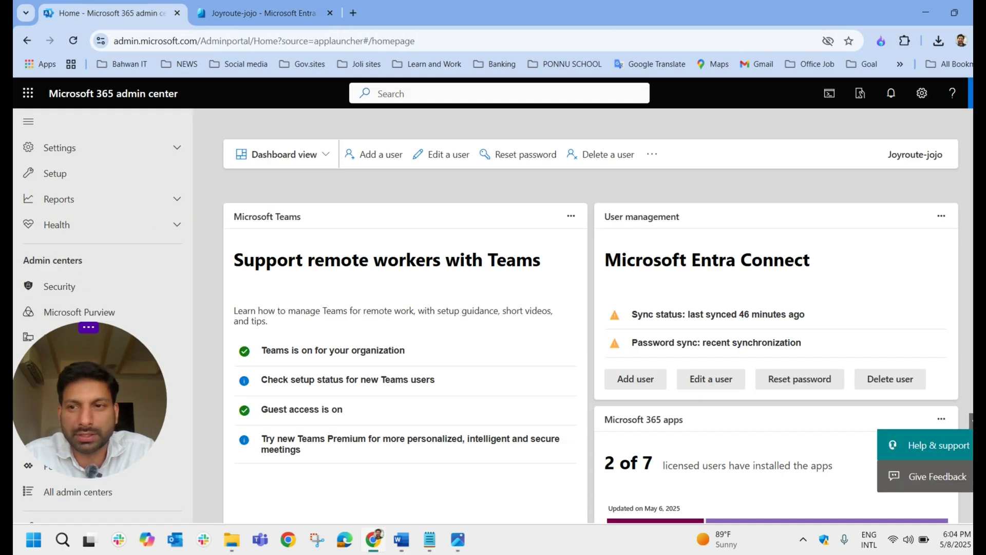
scroll(191, 219, up, 5)
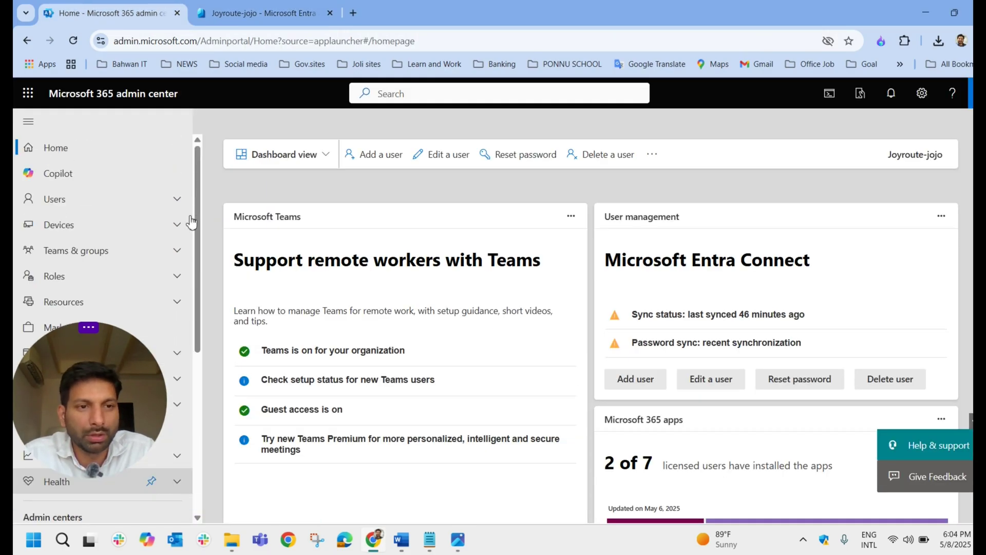
- Switch back to the MFA document in Word and highlight the Admin Center method in the numbered list
click(401, 540)
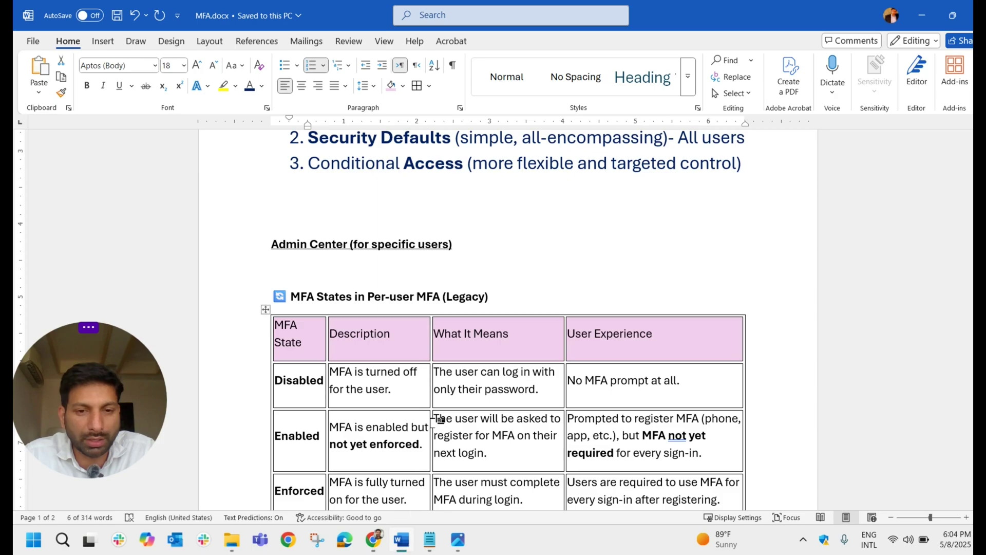
scroll(386, 244, up, 4)
click(385, 244)
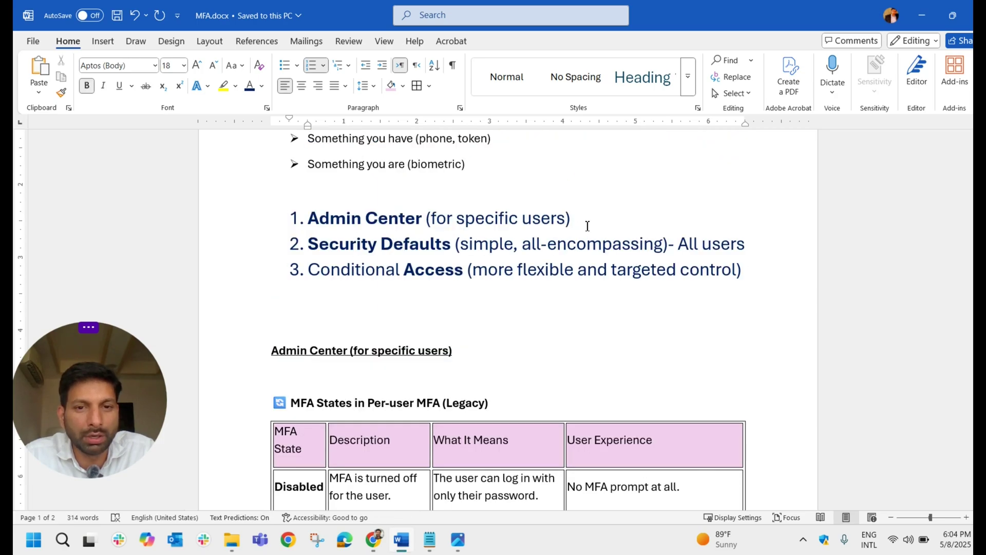
click(568, 218)
drag(568, 218, 294, 212)
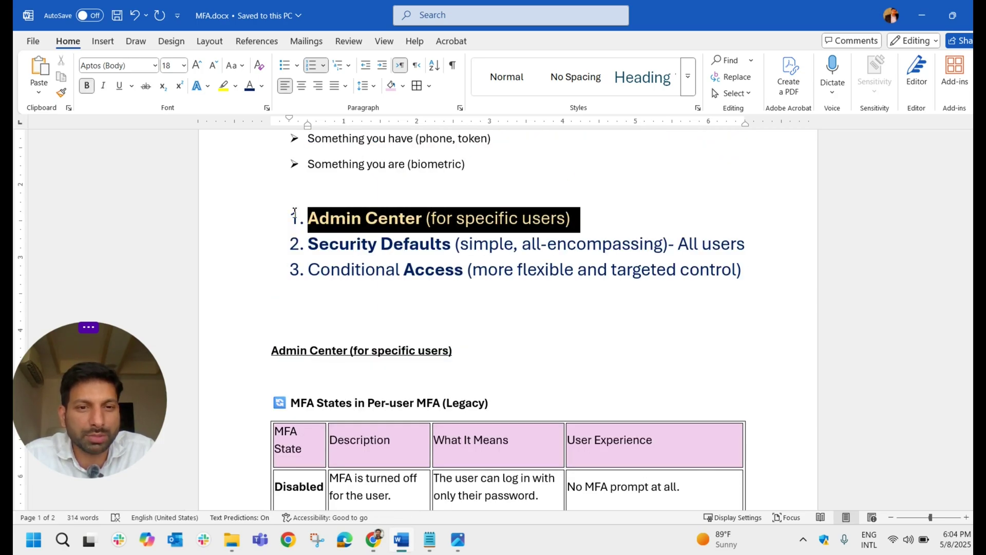
- Switch to Chrome and open the per-user multifactor authentication page from the Microsoft 365 active users list
click(373, 540)
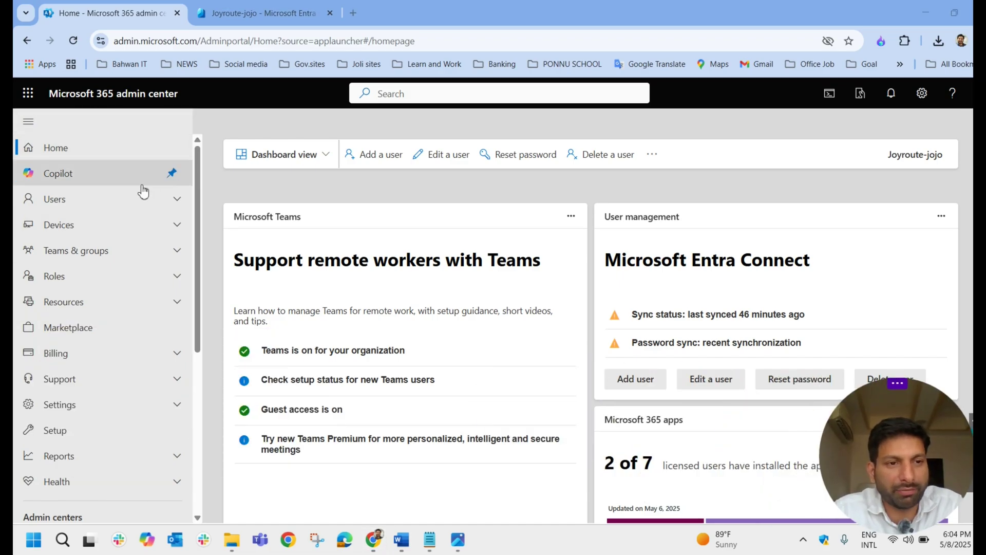
click(77, 199)
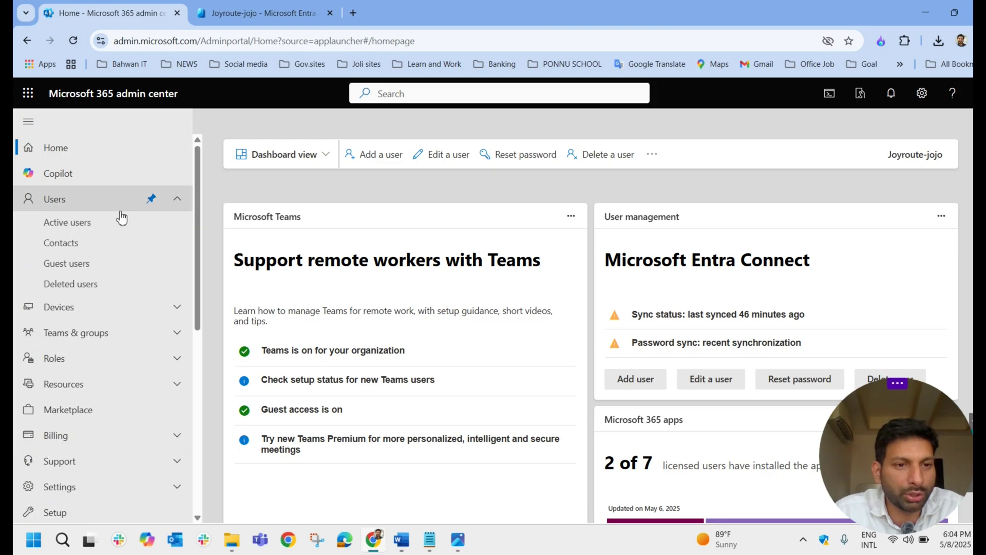
click(64, 223)
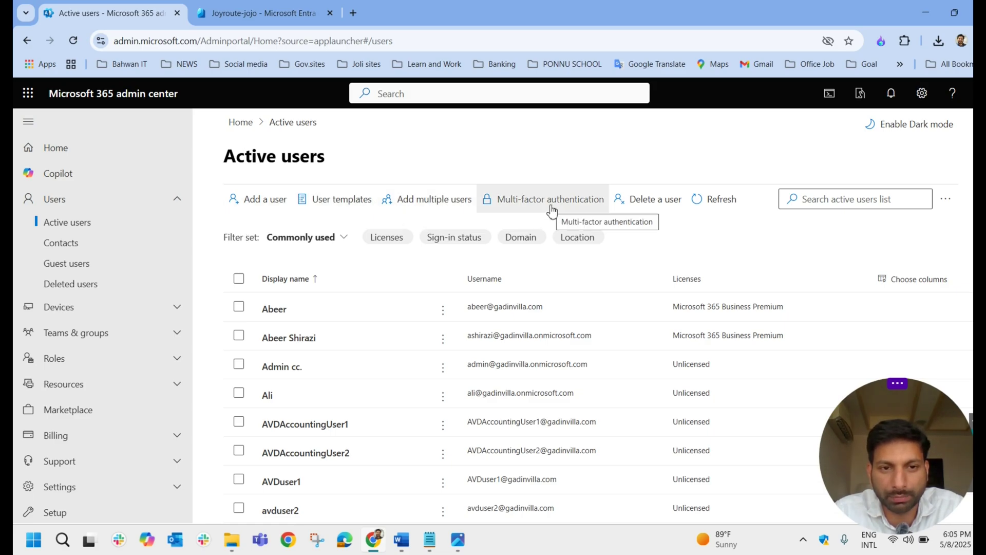
click(524, 212)
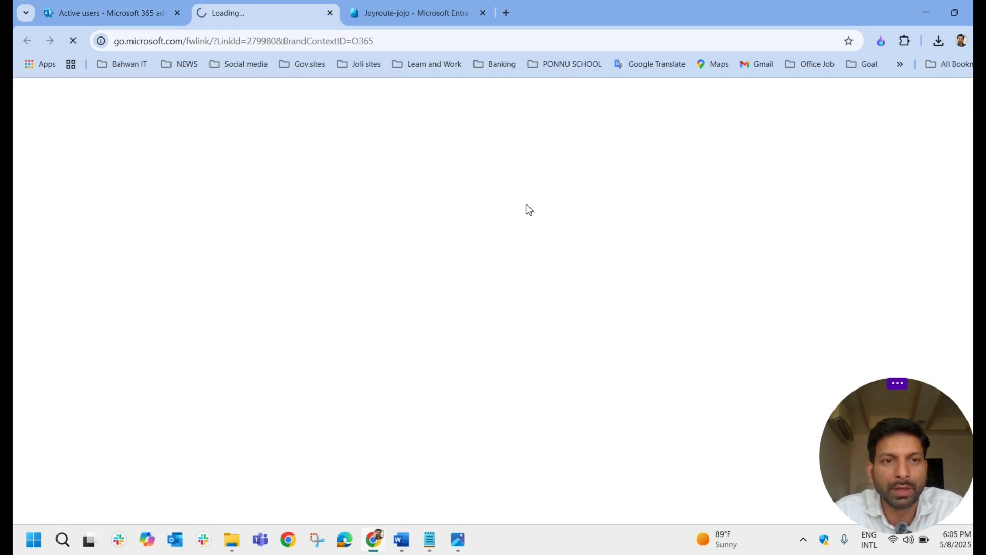
drag(861, 469, 54, 435)
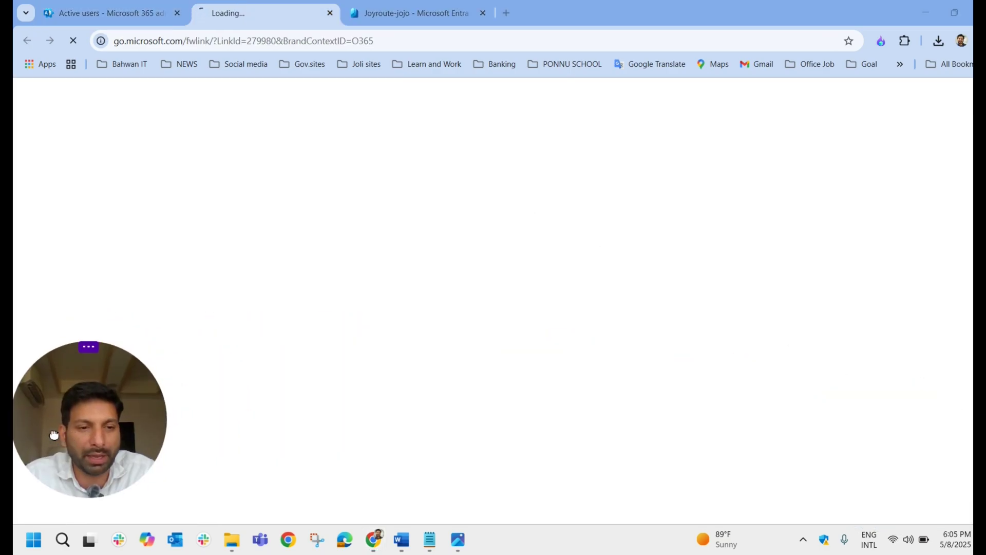
- Examine the MFA status of the accounts in the per-user multifactor authentication list
scroll(531, 362, down, 10)
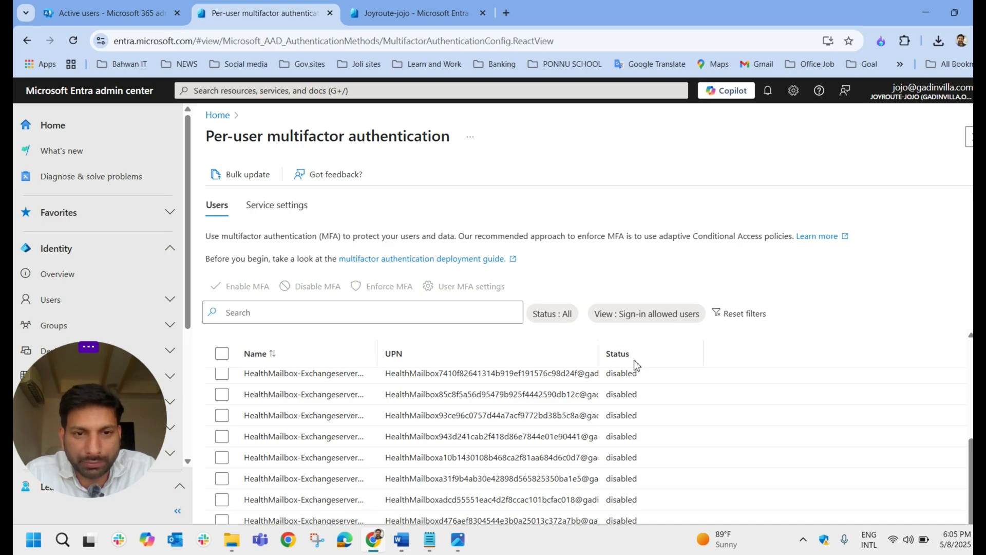
scroll(643, 393, up, 10)
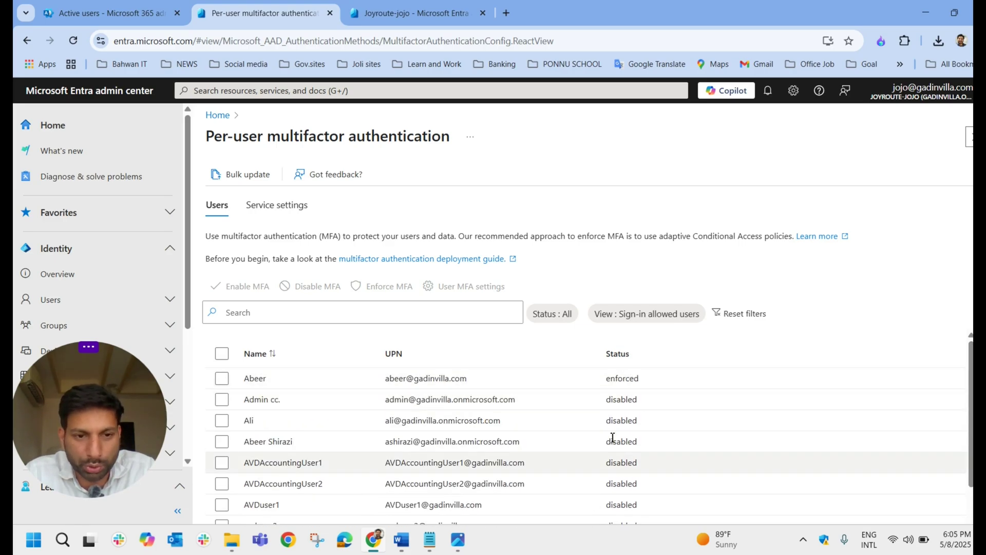
click(612, 379)
click(610, 378)
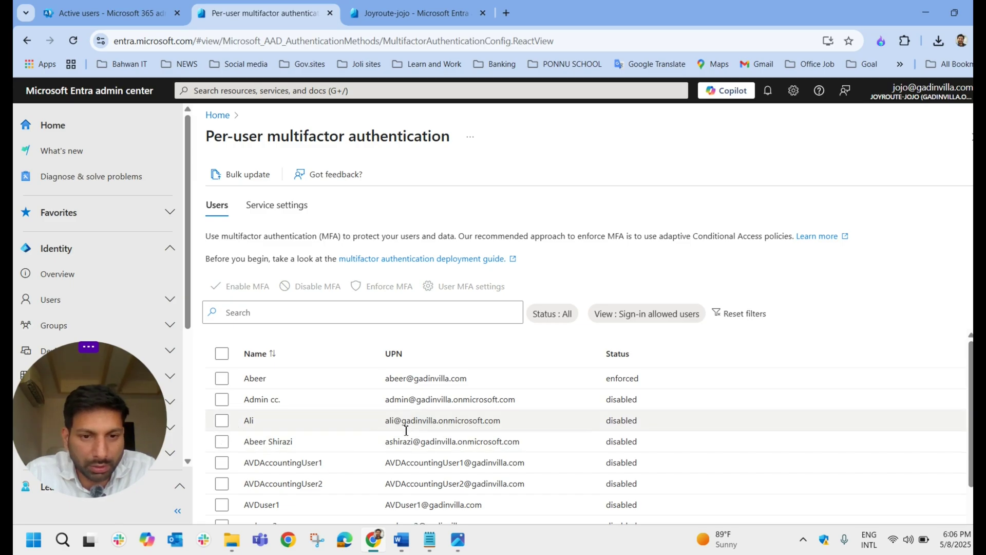
- Enable MFA for the user listed directly below the Admin cc. account and reload the page
click(438, 421)
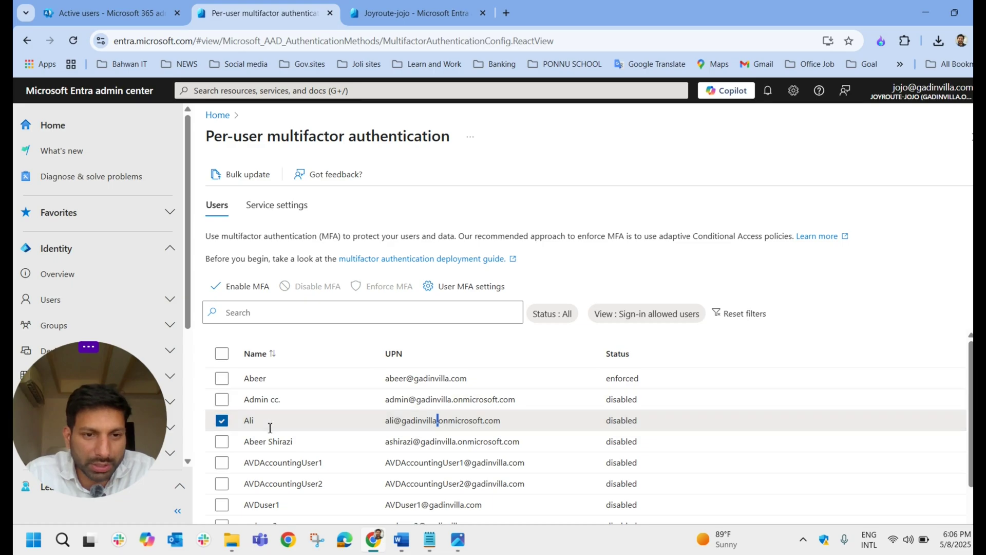
click(242, 288)
click(606, 397)
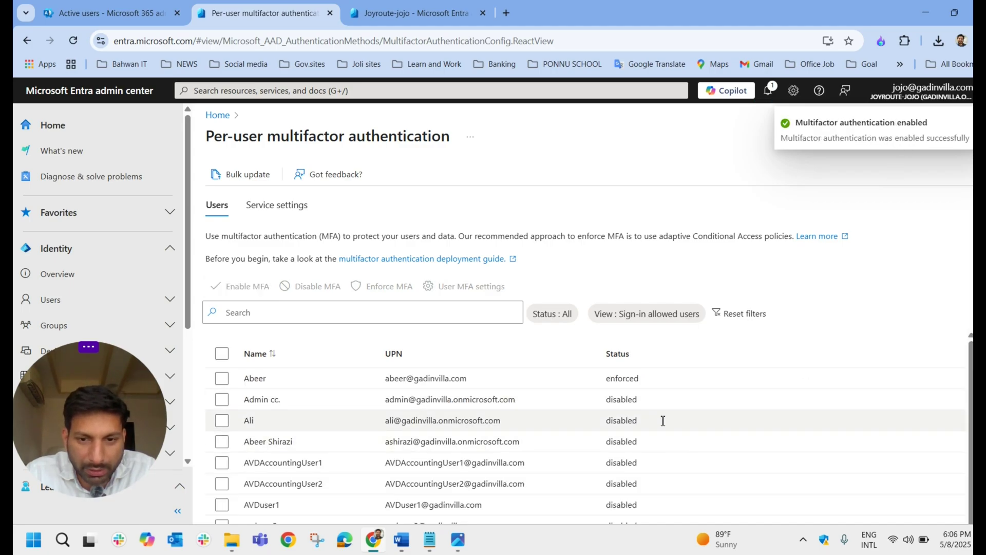
click(72, 43)
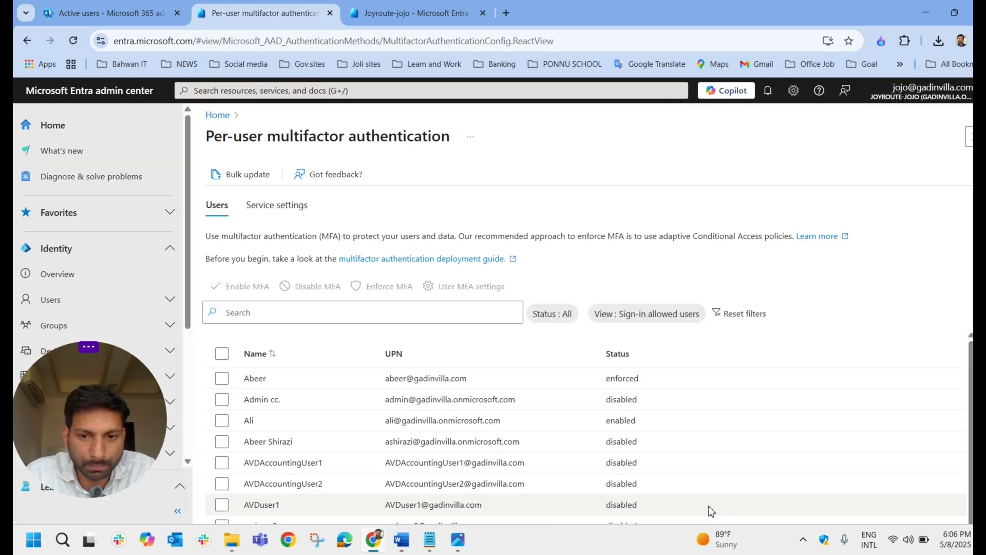
- Check the updated MFA status of the user below Admin cc. and compare it with the other accounts' statuses
drag(646, 427, 373, 422)
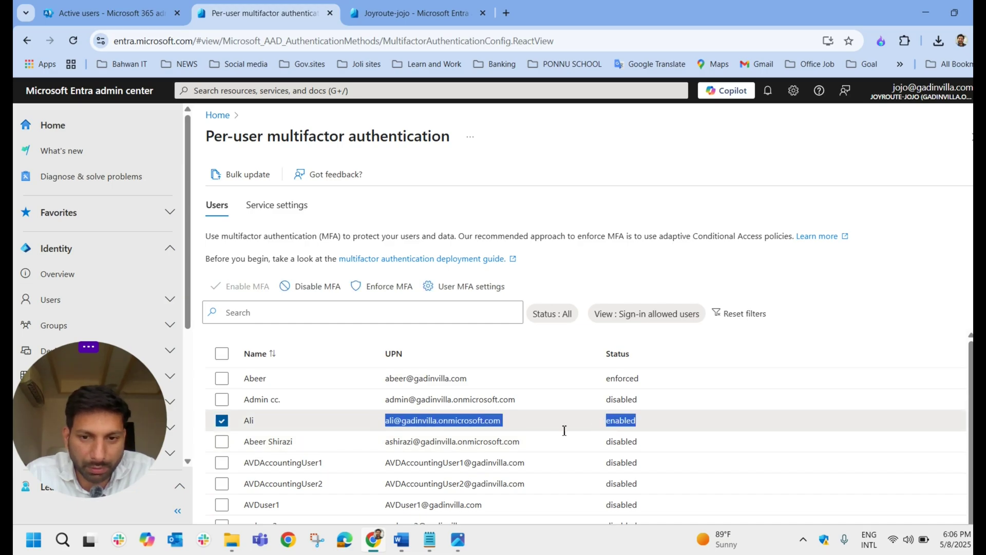
click(671, 417)
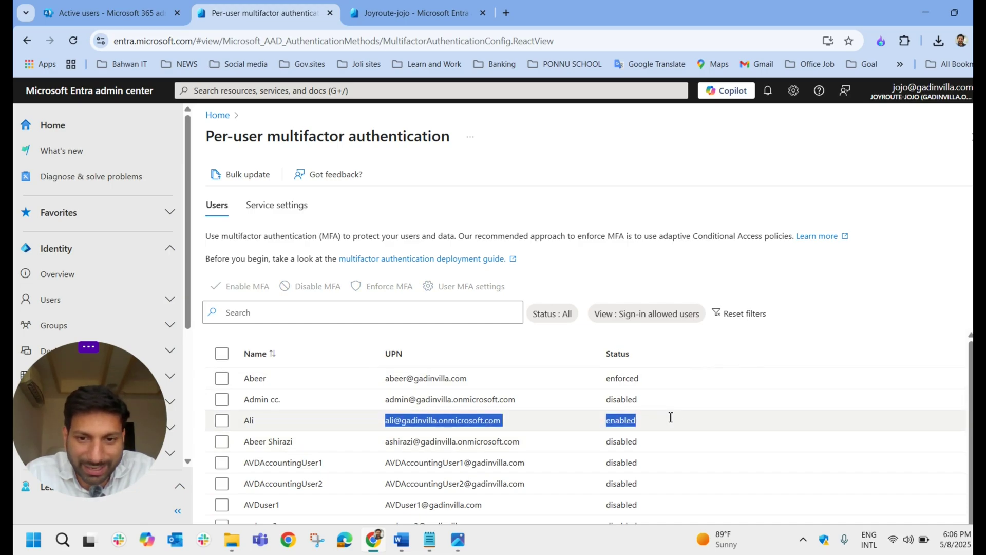
click(646, 386)
click(642, 400)
click(639, 422)
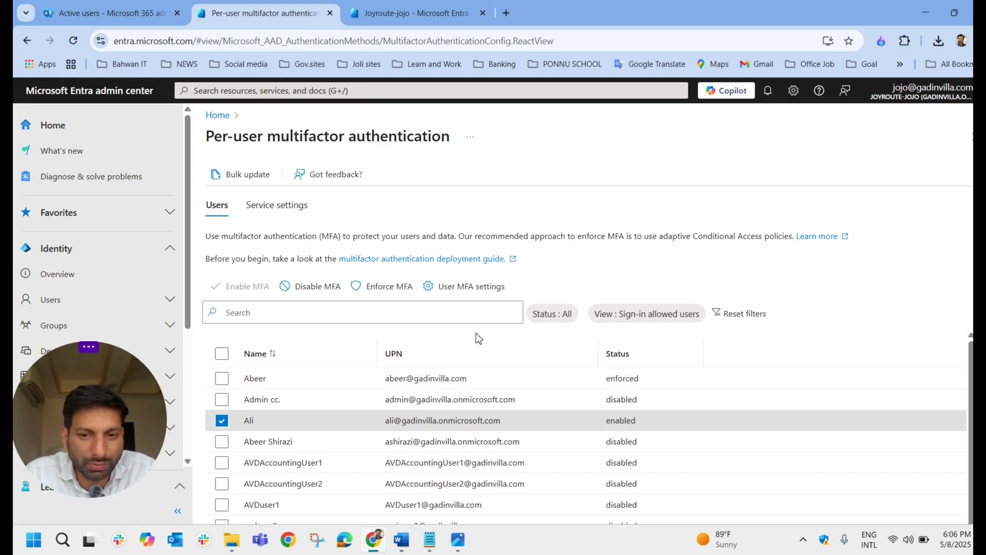
scroll(476, 337, down, 5)
scroll(281, 446, up, 5)
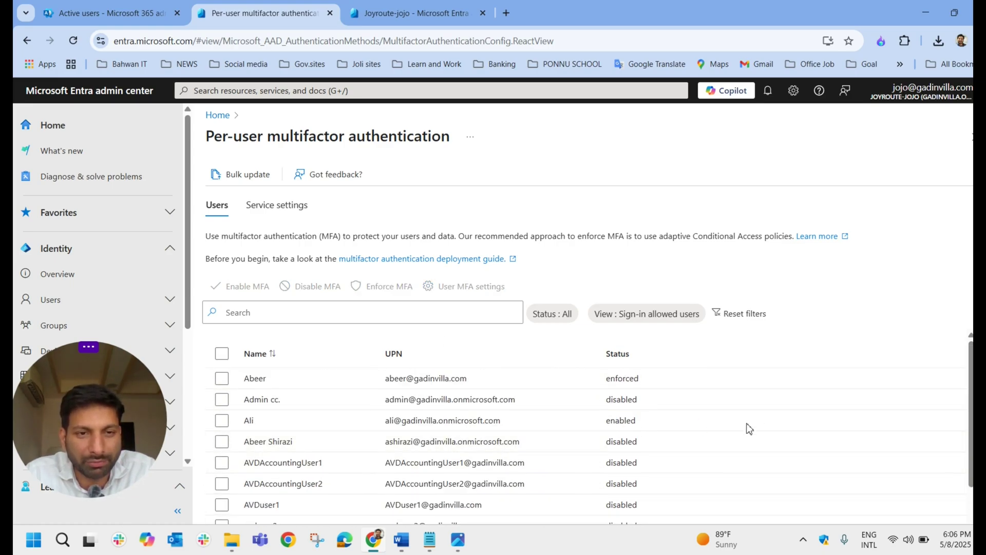
- Switch to the MFA document in Word and clear the highlight from the Admin Center method
click(401, 539)
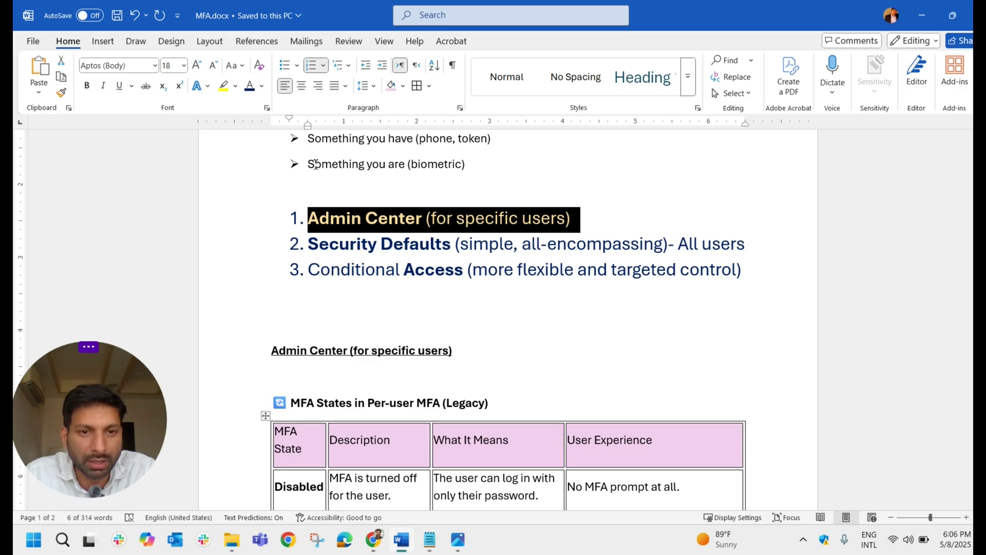
click(584, 219)
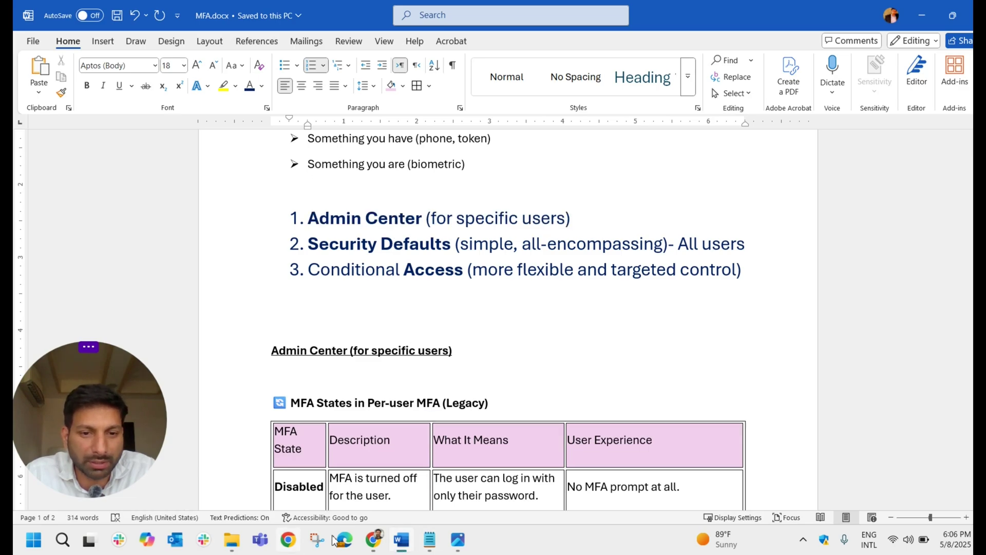
- Examine the table of MFA states in per-user MFA (Legacy) in the Word document, including its header row
click(374, 539)
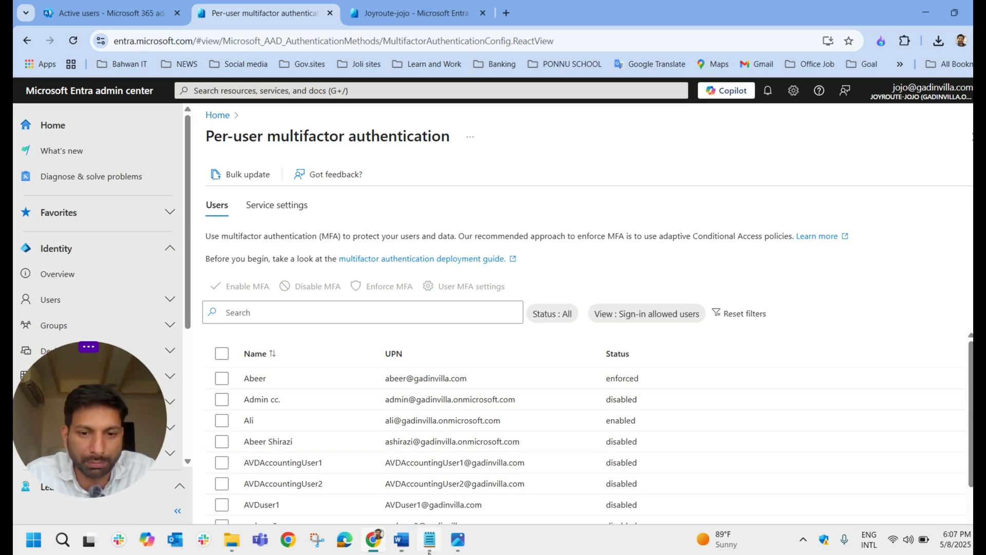
click(404, 546)
scroll(516, 364, down, 3)
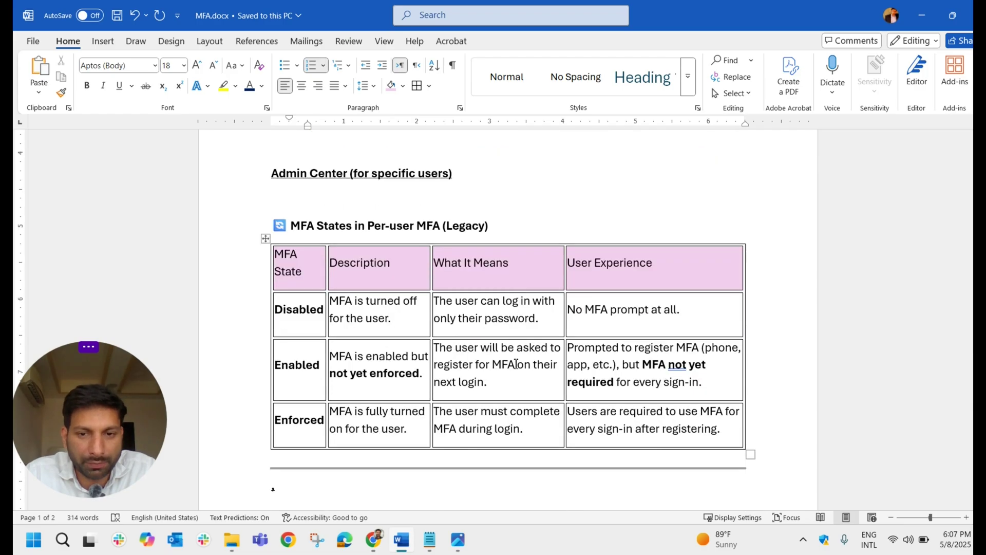
drag(721, 440, 208, 294)
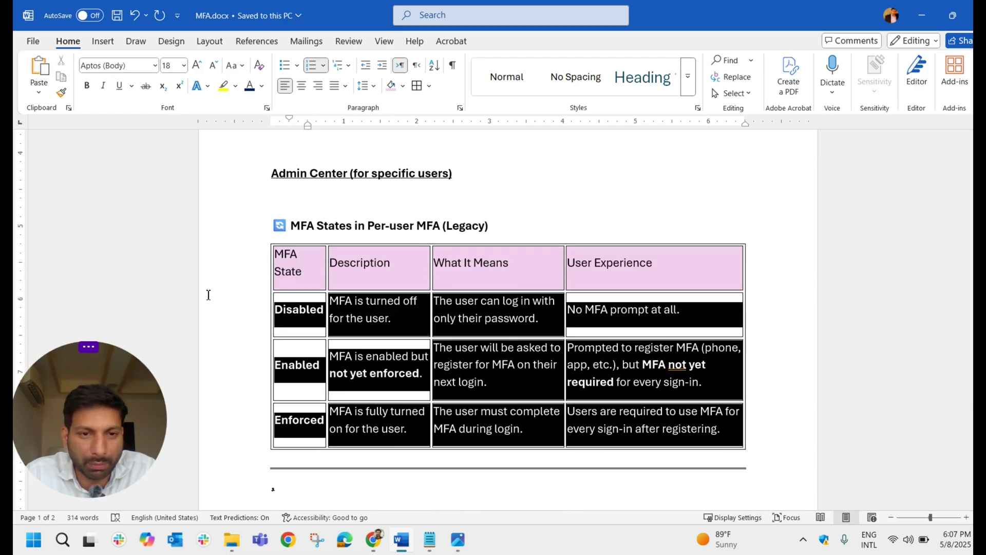
click(265, 268)
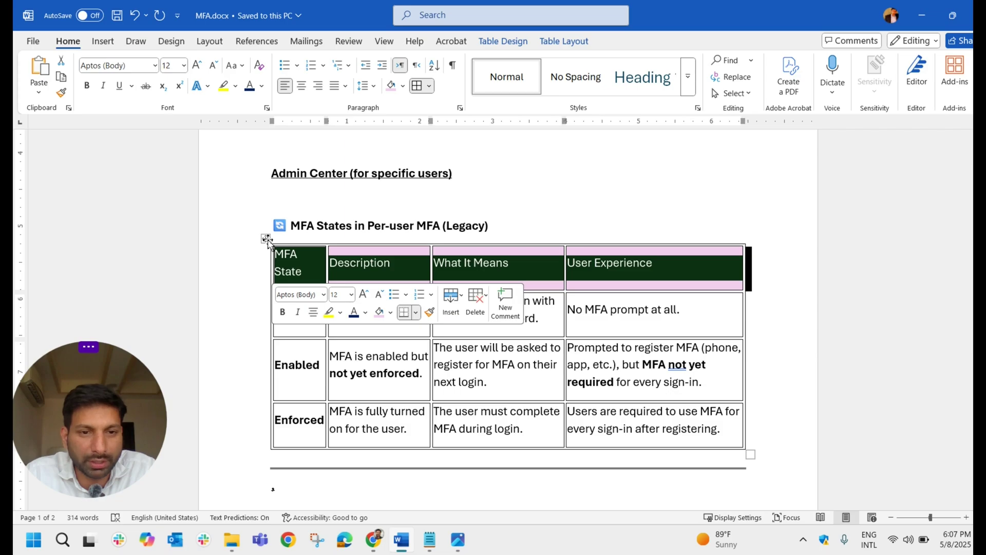
click(669, 228)
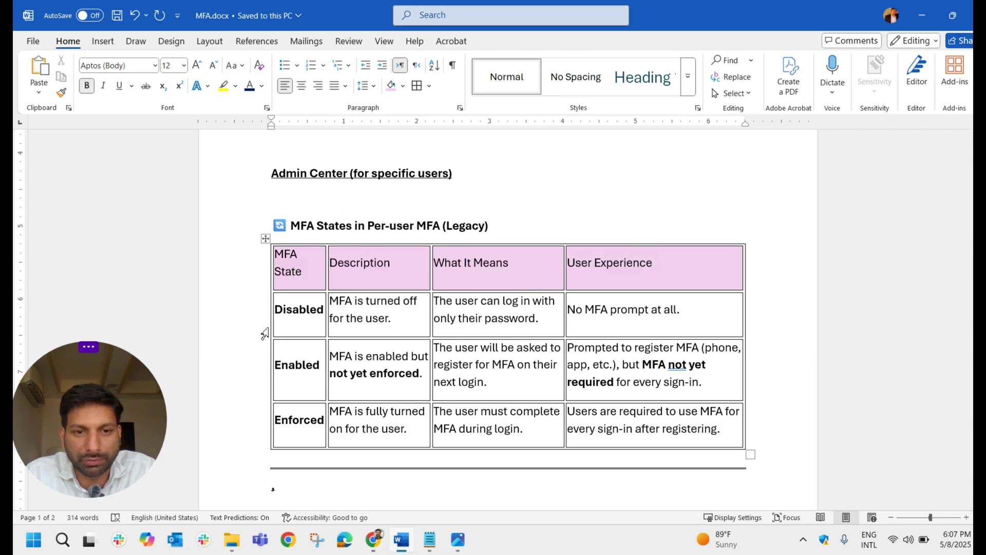
- Check the Admin cc. account's MFA status in Chrome and compare it with the Disabled row of the table in Word
click(373, 540)
double_click(643, 399)
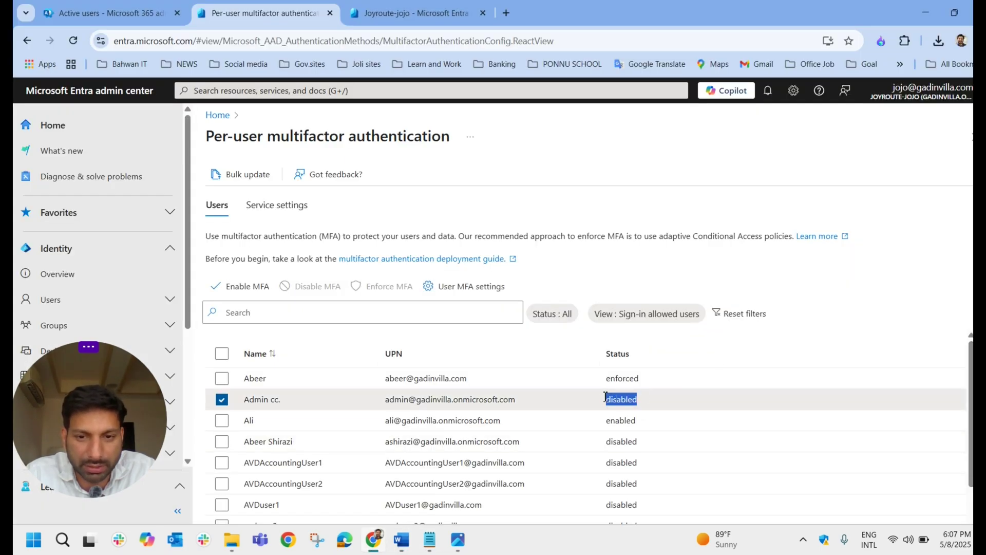
click(401, 539)
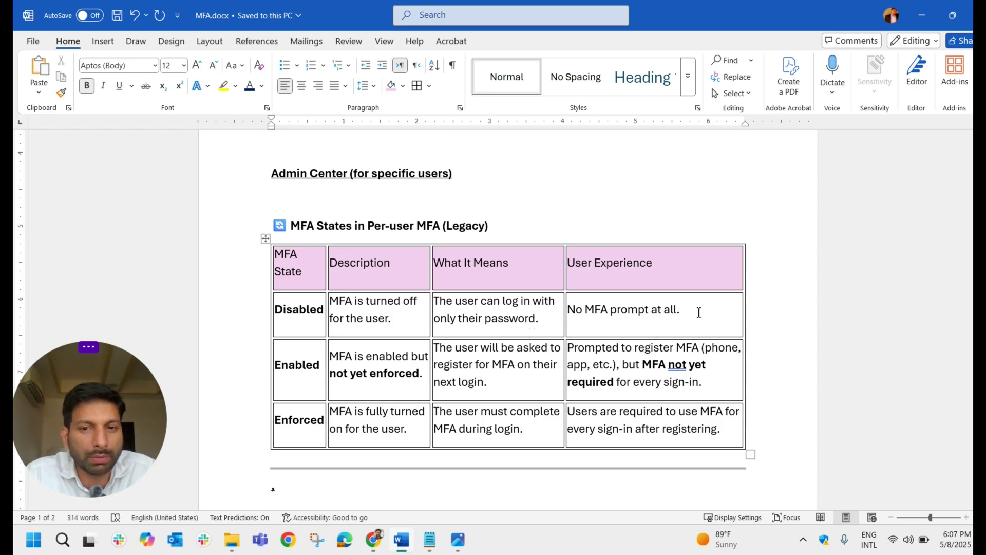
drag(680, 310, 543, 308)
click(300, 314)
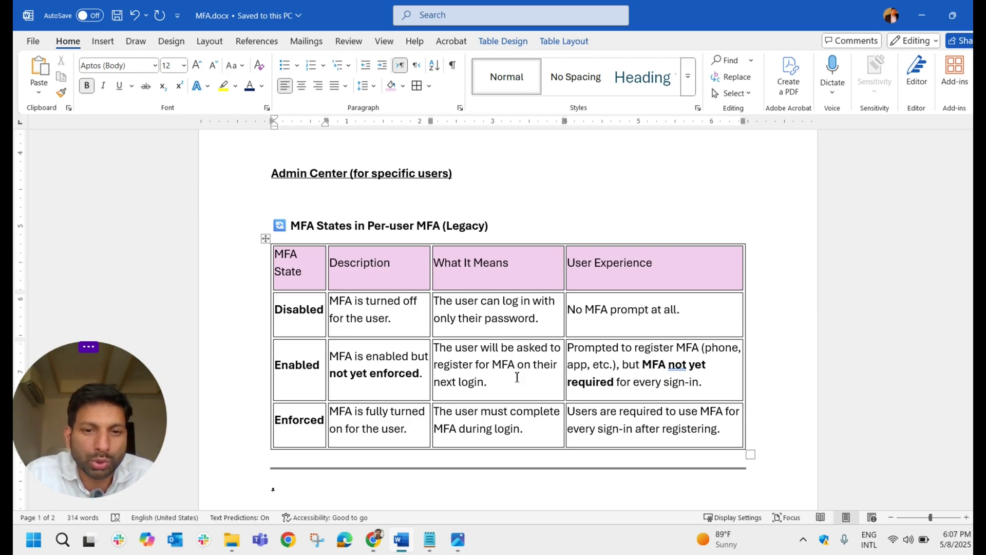
- Read the Enabled row of the MFA states table, covering its description and meaning, and the Enforced row below it
drag(499, 381, 390, 370)
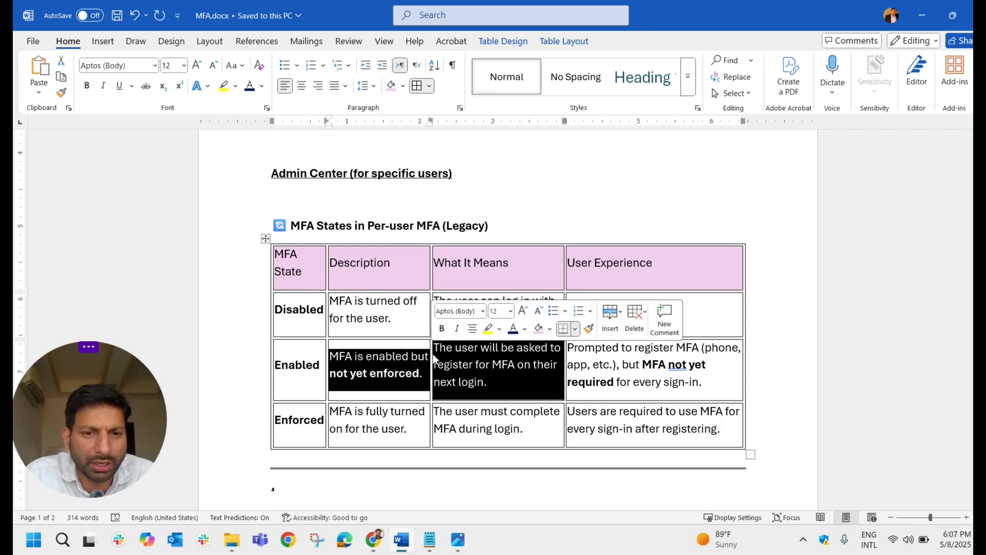
click(483, 378)
drag(483, 378, 383, 368)
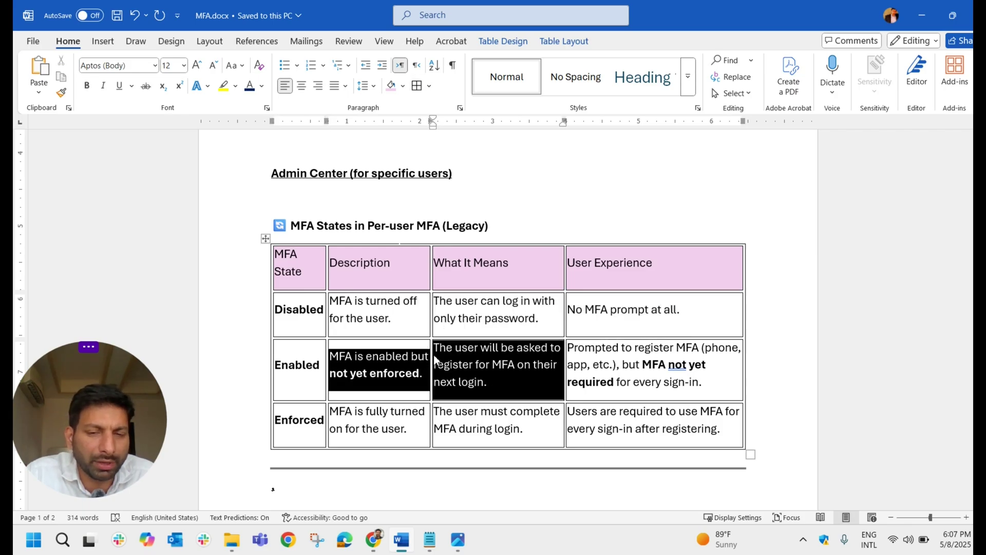
click(481, 369)
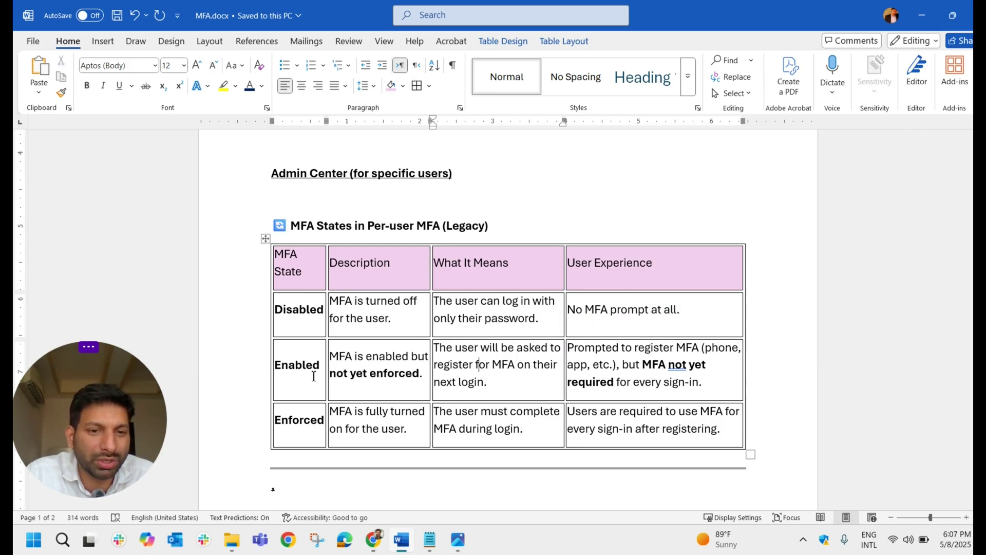
drag(319, 366, 281, 358)
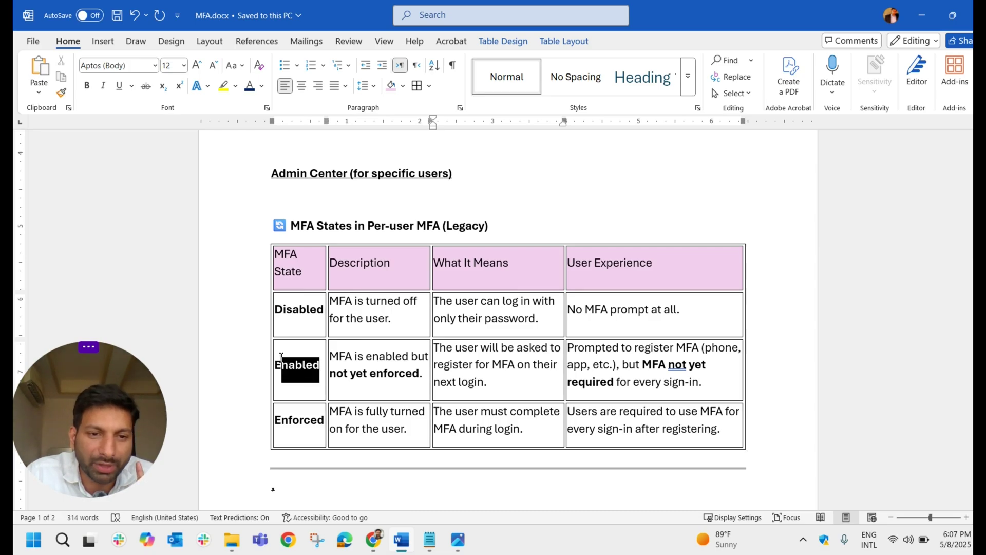
click(281, 412)
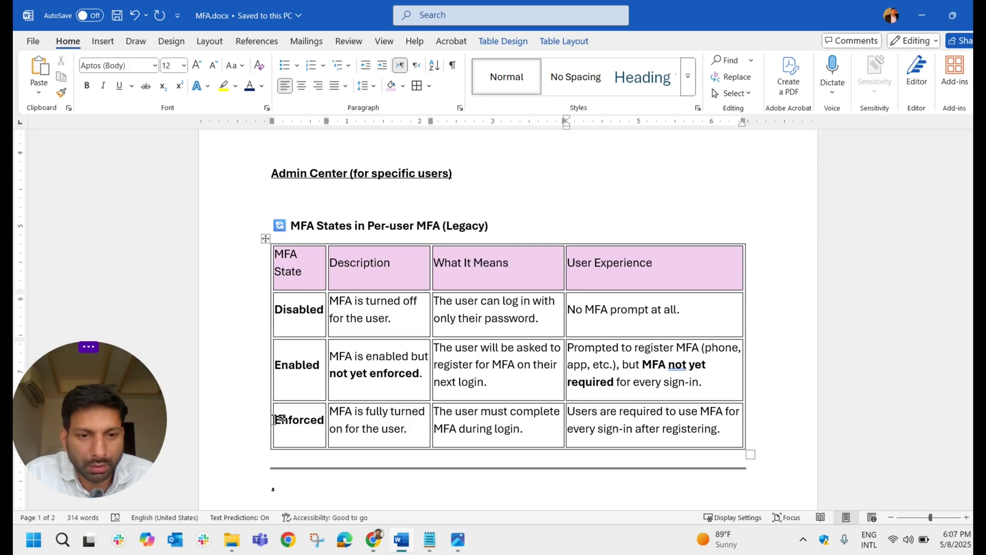
click(305, 426)
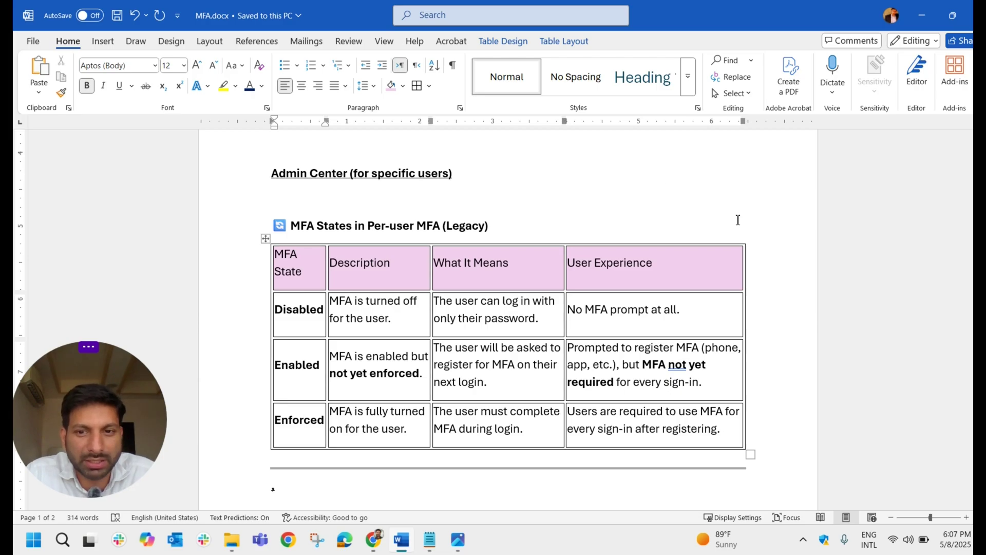
- Switch to the per-user multifactor authentication list in Chrome and select the text of the row directly below Admin cc
click(375, 539)
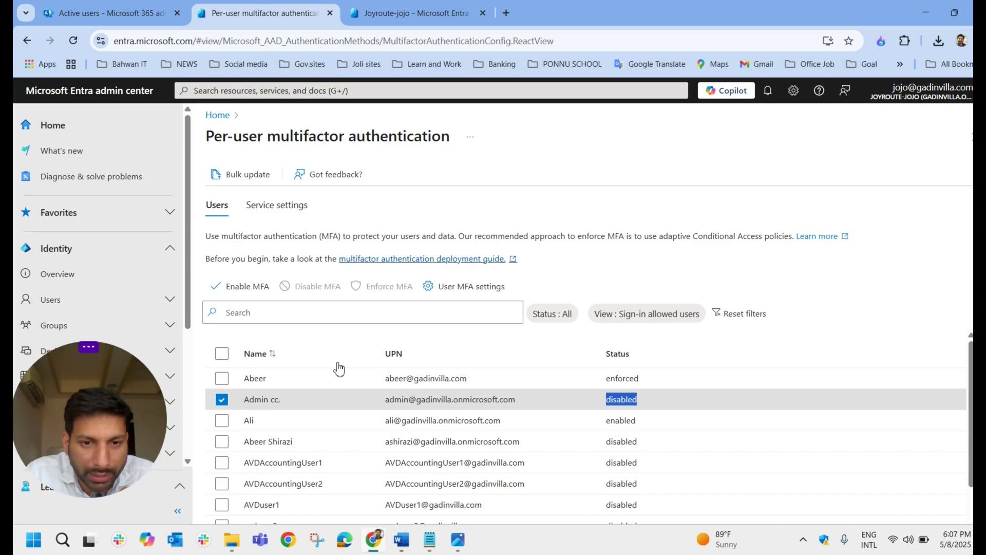
click(633, 421)
drag(647, 417, 342, 415)
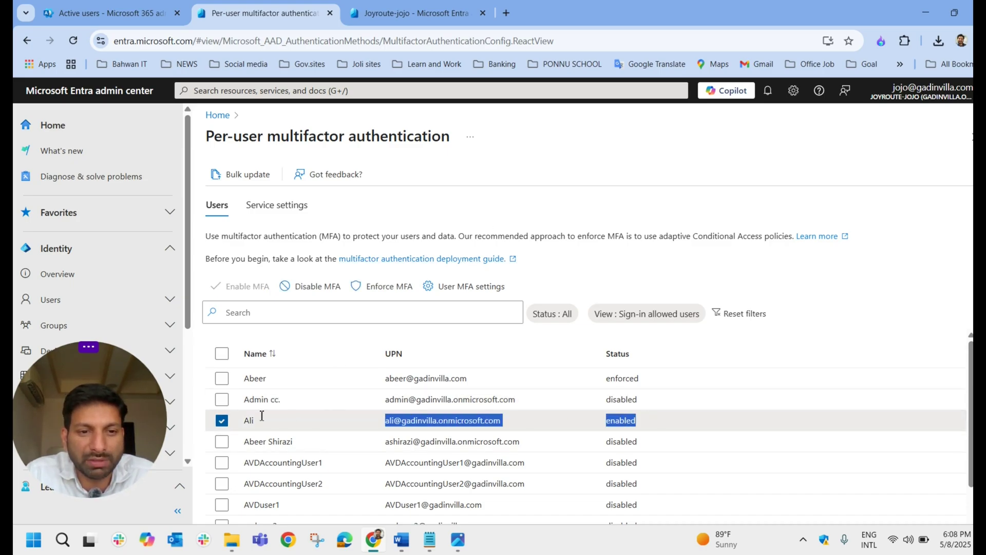
drag(261, 415, 243, 418)
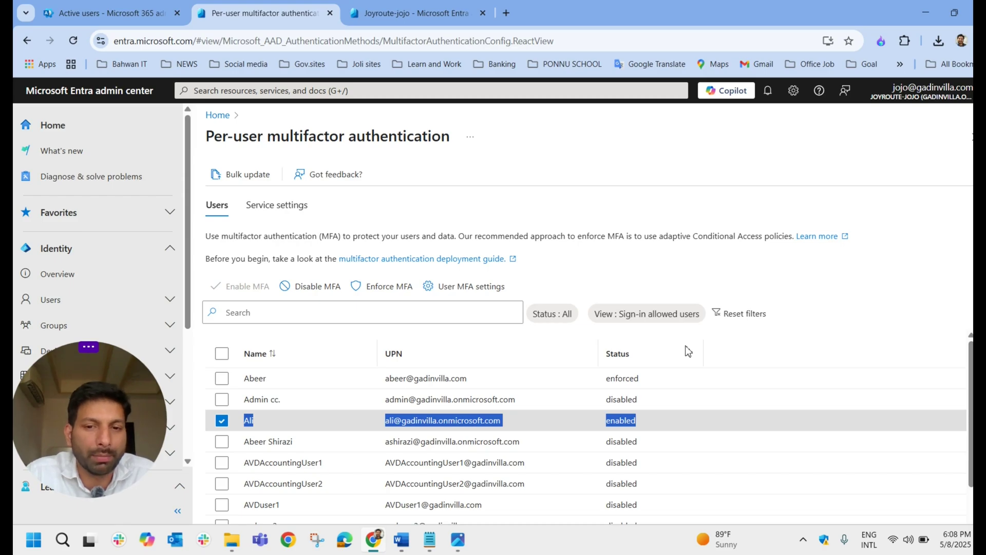
- Switch to the MFA document in Word and review the Admin Center and Security Defaults entries in the numbered list of methods
click(401, 539)
scroll(463, 237, up, 5)
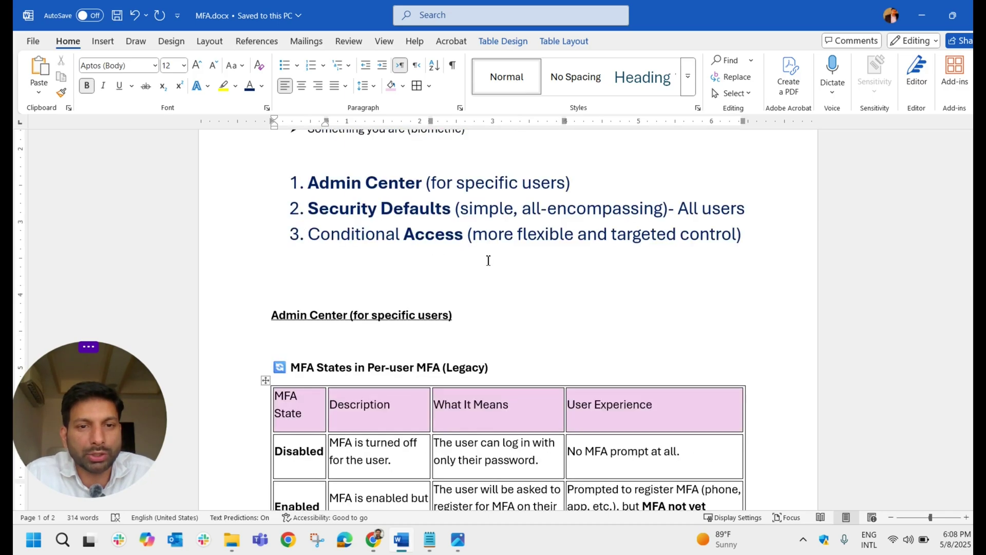
drag(591, 287, 320, 295)
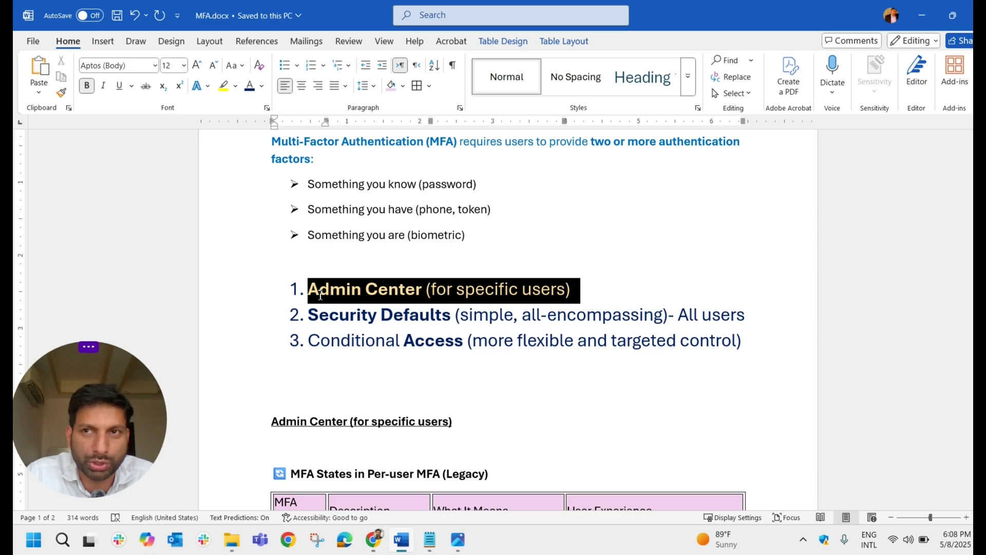
click(633, 296)
drag(308, 315, 740, 320)
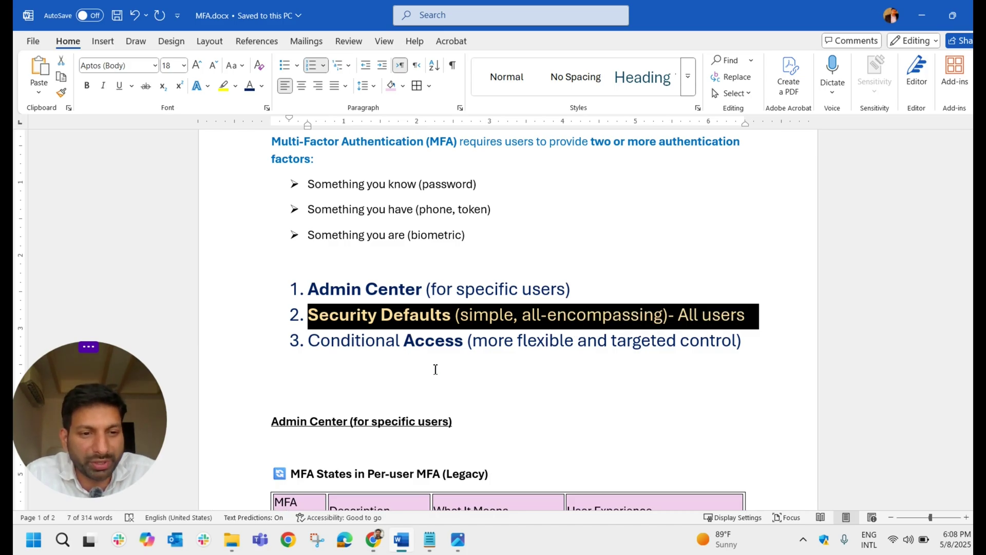
click(500, 359)
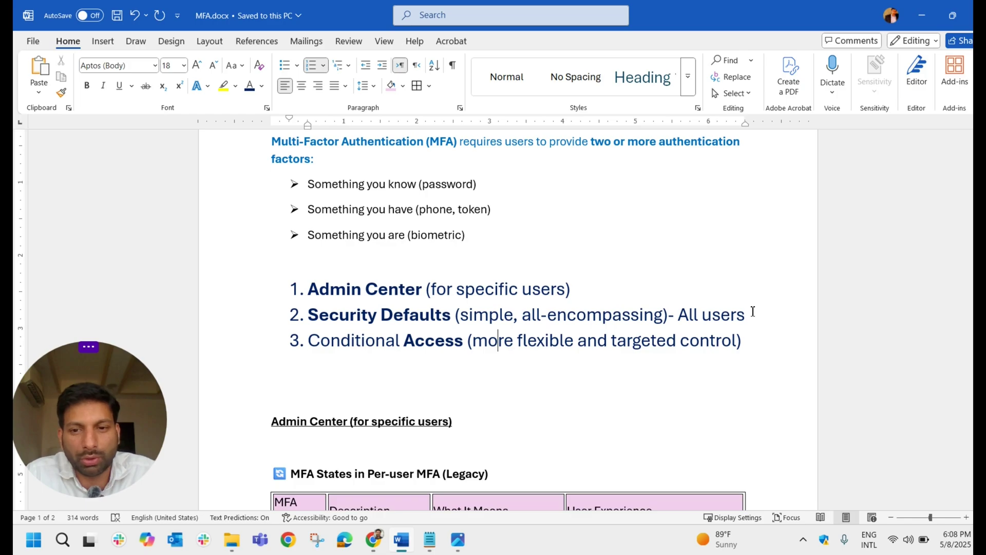
drag(751, 313, 344, 313)
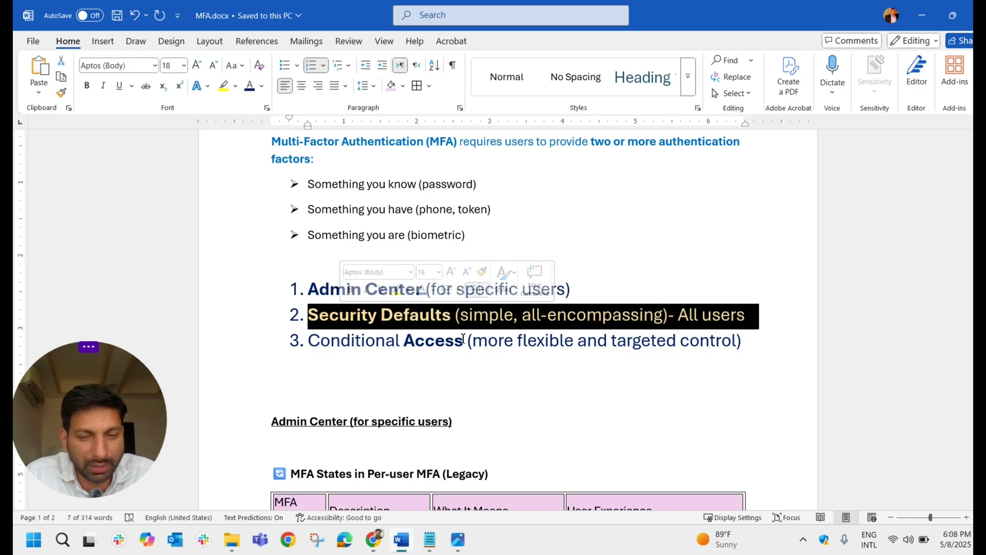
click(351, 314)
drag(308, 314, 512, 315)
- Switch to the Microsoft 365 admin center in Chrome and locate Identity among the admin centers
click(380, 535)
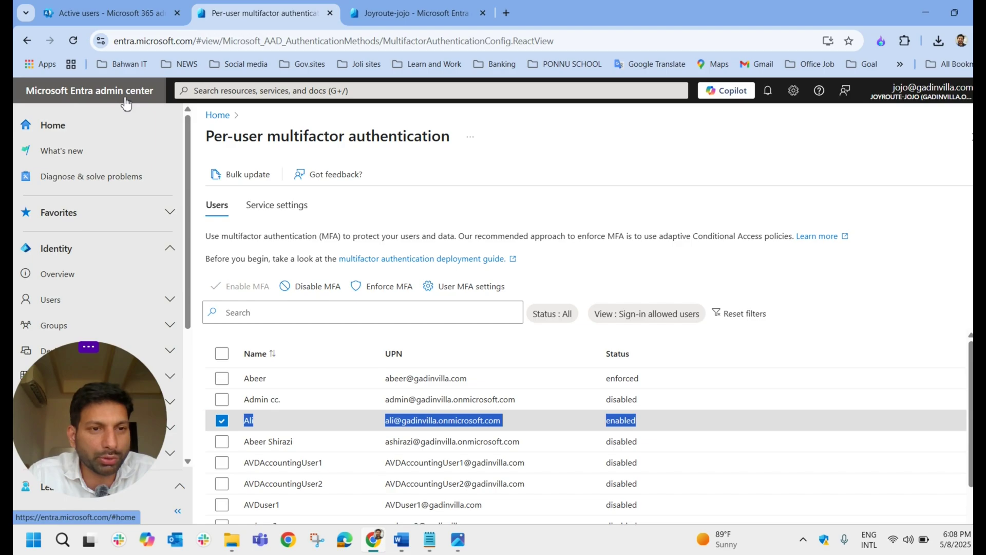
drag(128, 442, 896, 437)
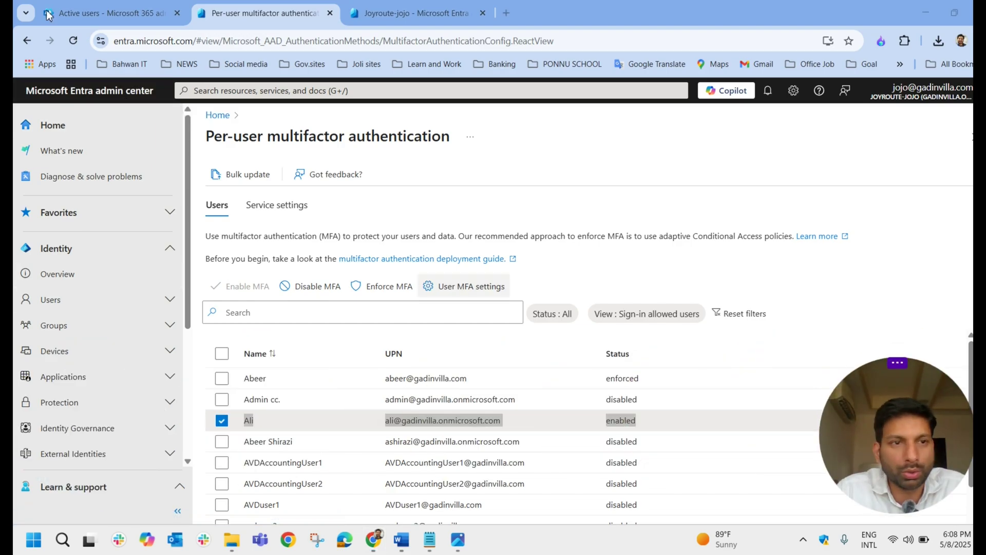
click(110, 12)
scroll(151, 231, down, 6)
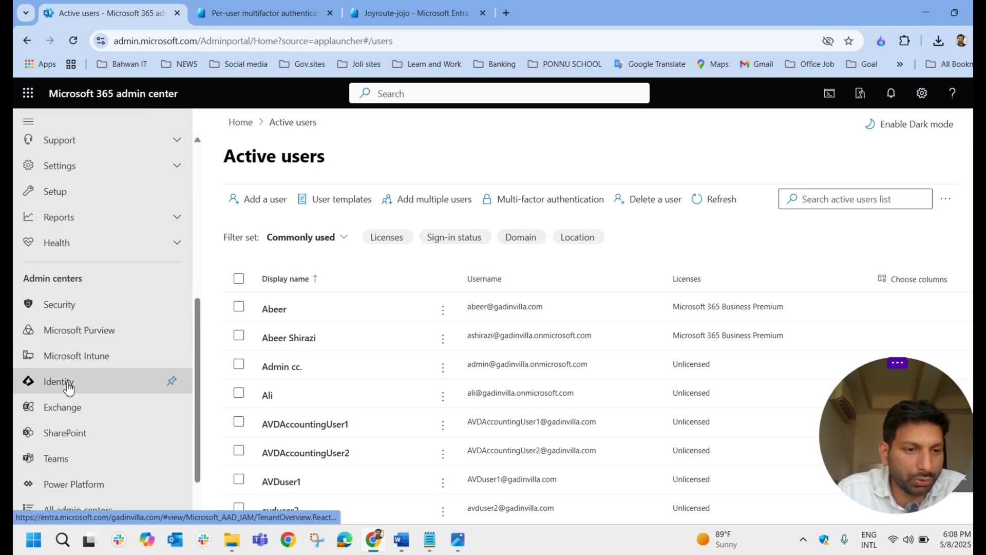
- Open the tenant's properties from the Identity overview in Microsoft Entra and locate the Security defaults section
click(296, 11)
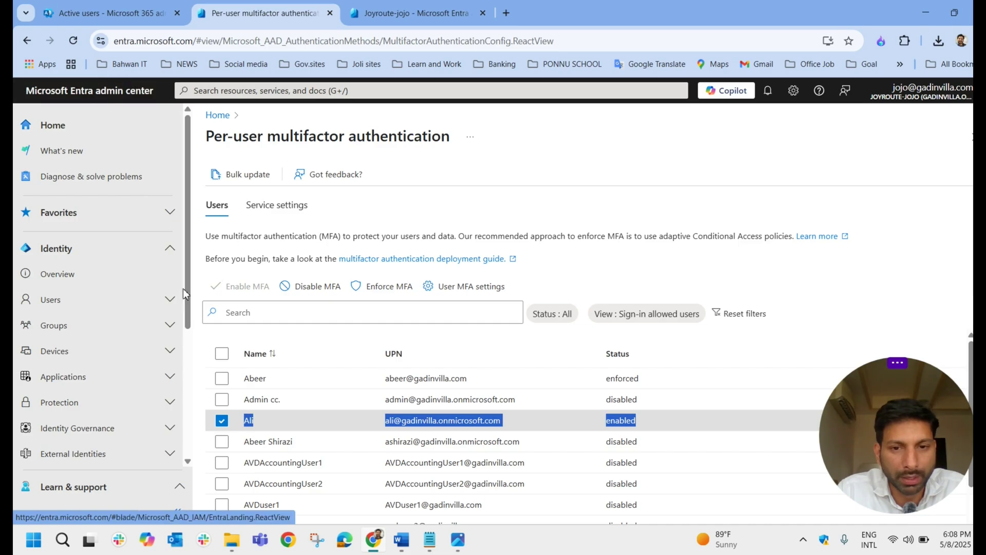
click(68, 280)
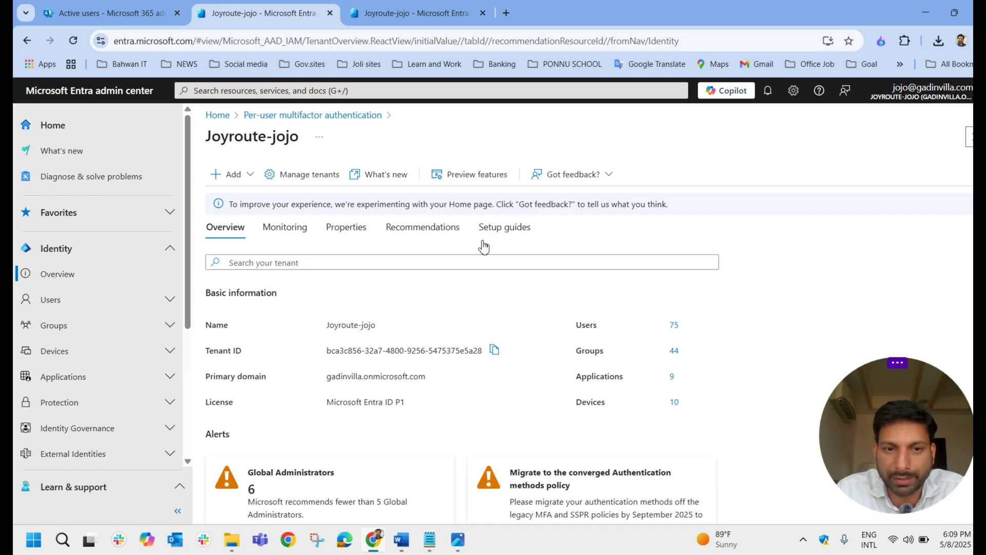
click(351, 230)
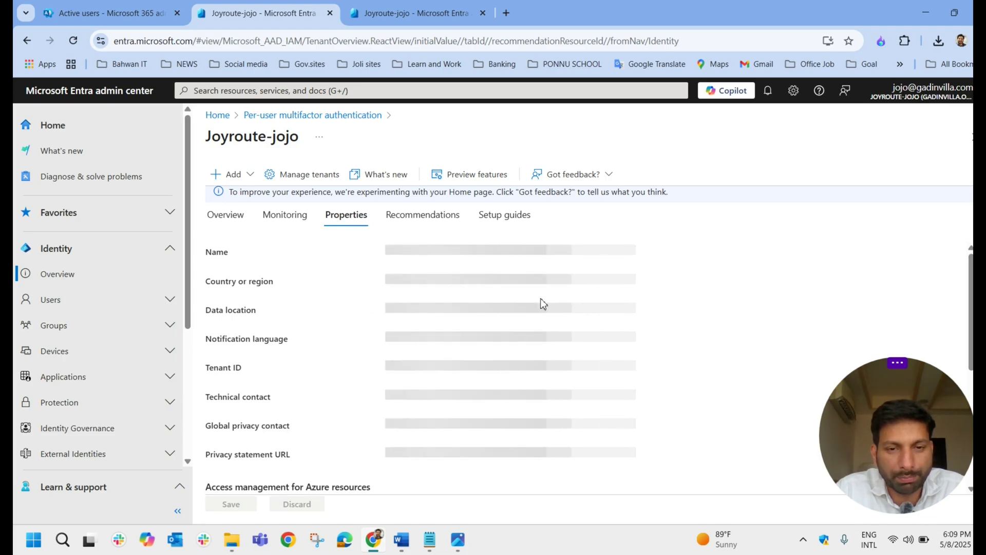
scroll(625, 313, down, 5)
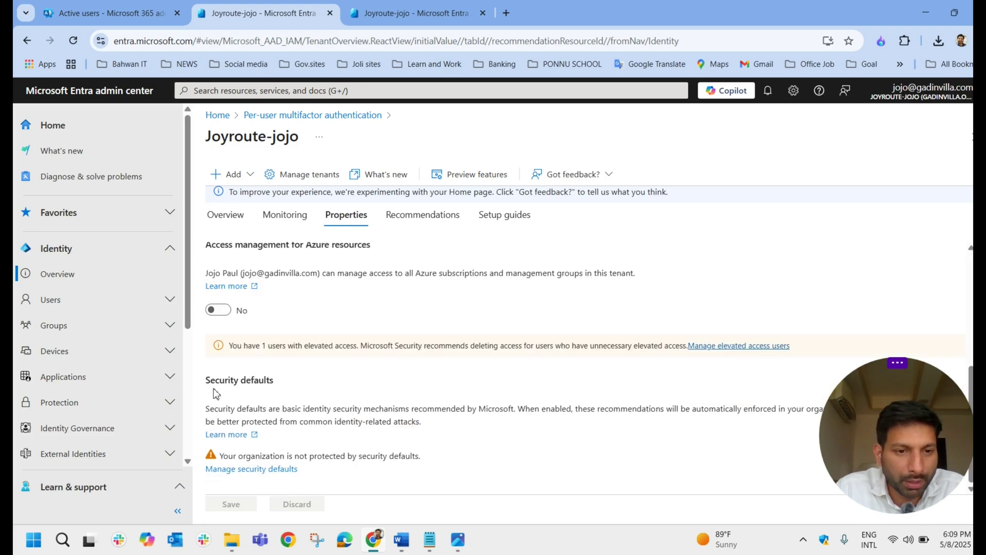
drag(206, 380, 274, 381)
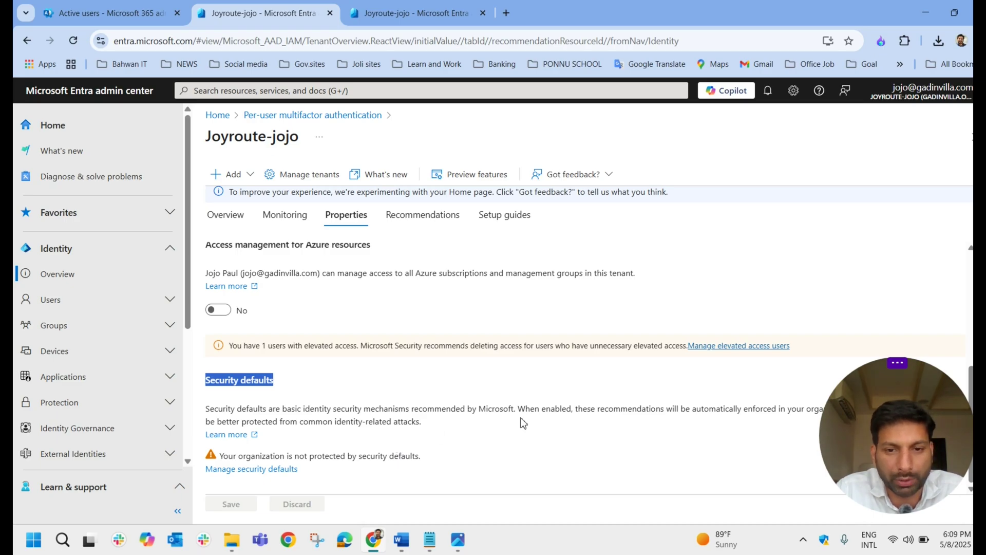
- Open the security defaults management for the tenant and set Security defaults to Enabled without saving
click(247, 473)
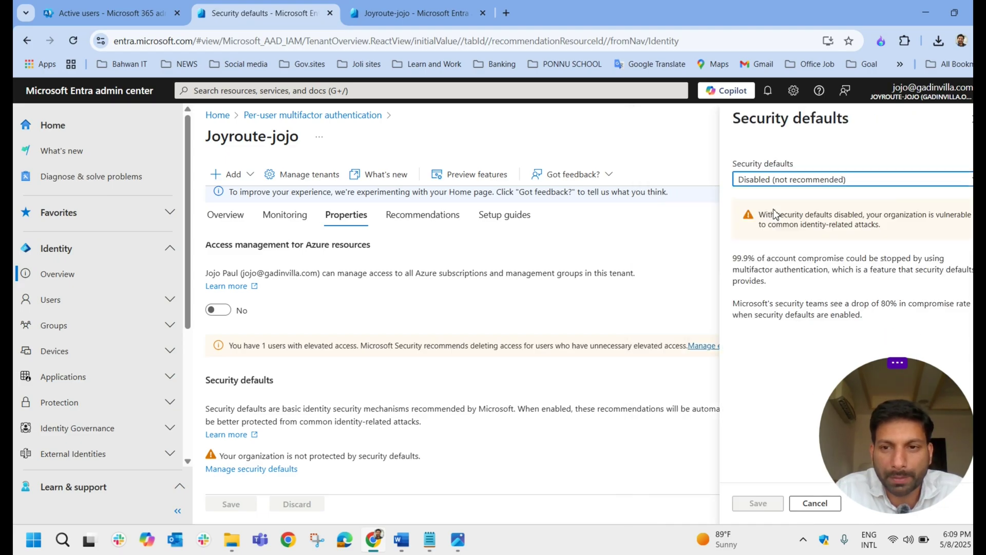
click(816, 181)
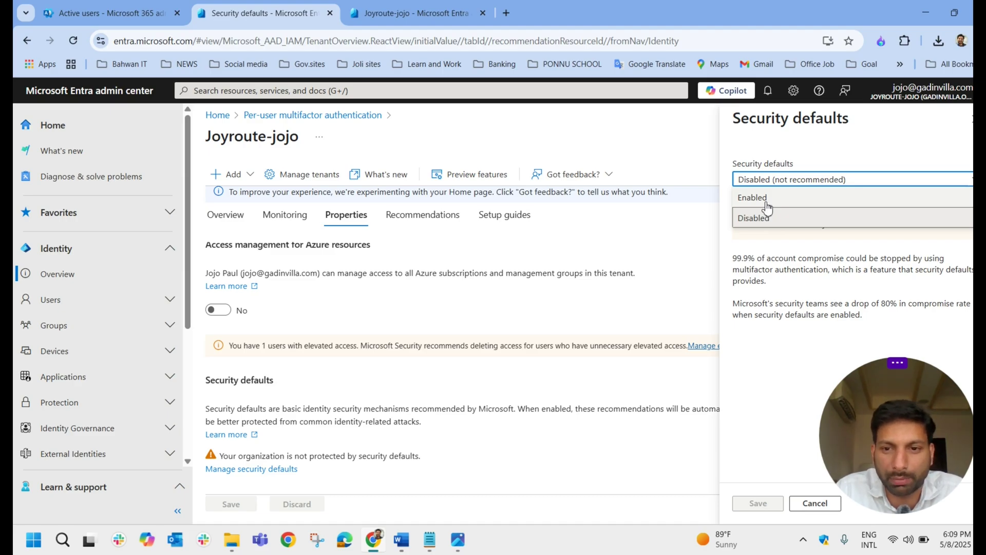
click(768, 208)
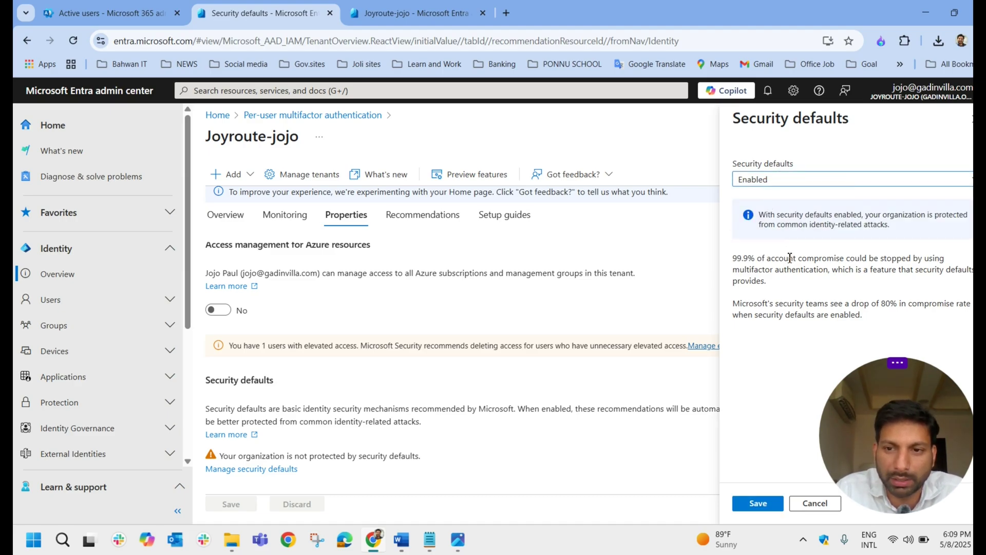
- Switch to the MFA document in Word and select the whole Security Defaults line in the numbered list
click(401, 540)
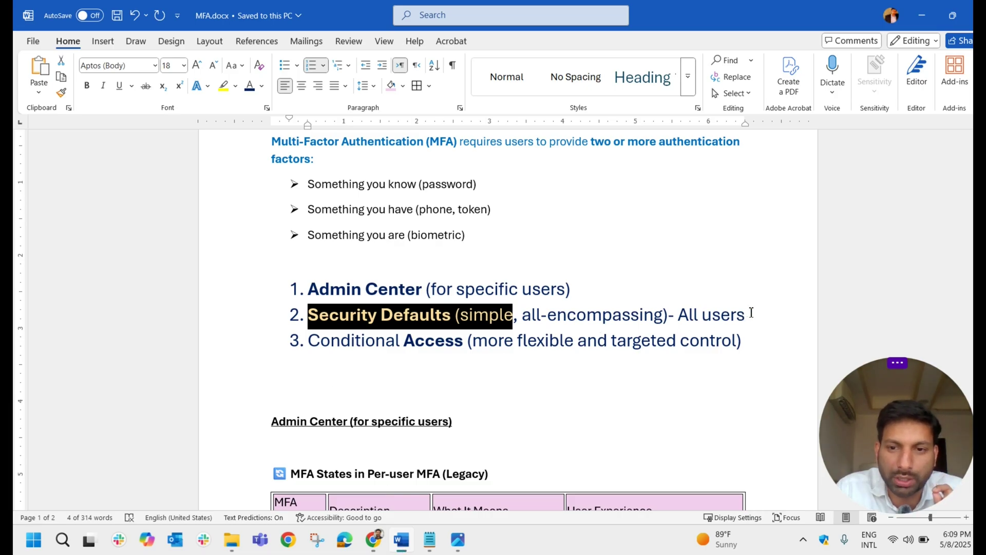
drag(751, 313, 308, 315)
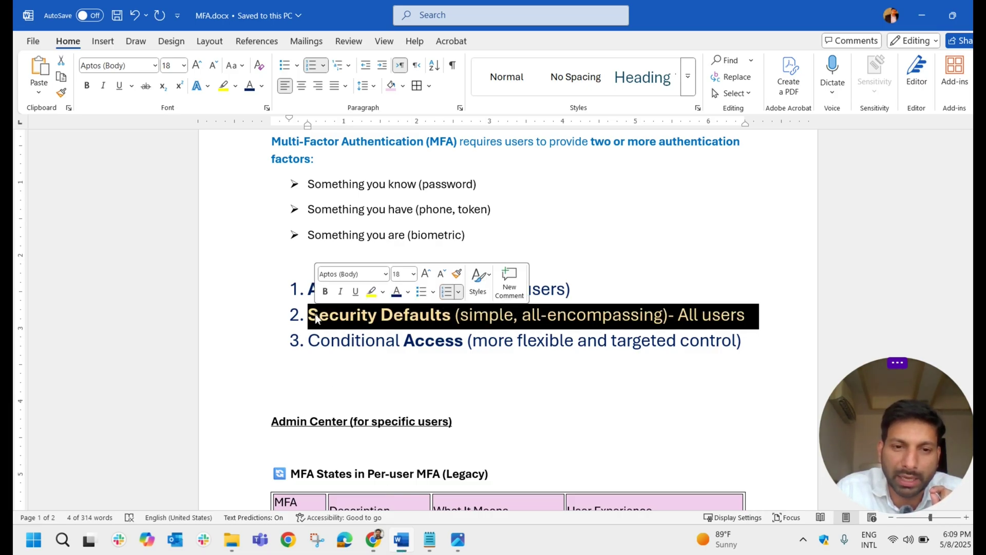
- Check the security defaults setting in Microsoft Entra in Chrome, and reselect the Security Defaults line in the MFA document in Word
click(398, 547)
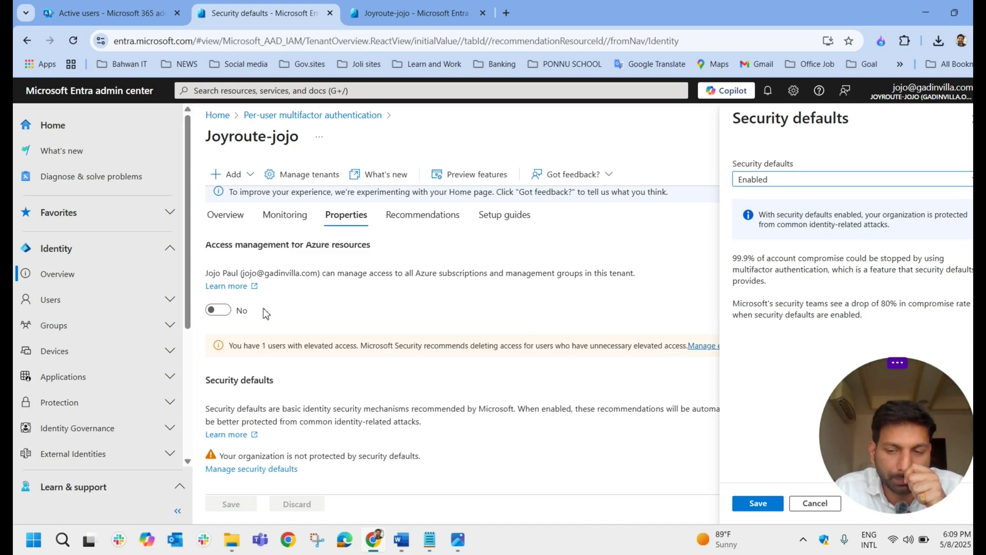
click(411, 538)
click(439, 304)
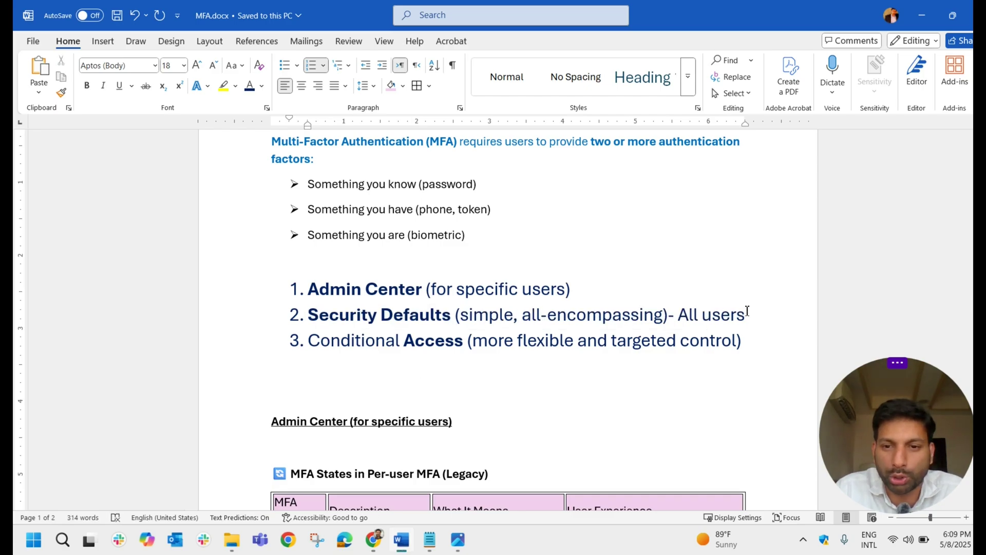
drag(748, 314, 280, 330)
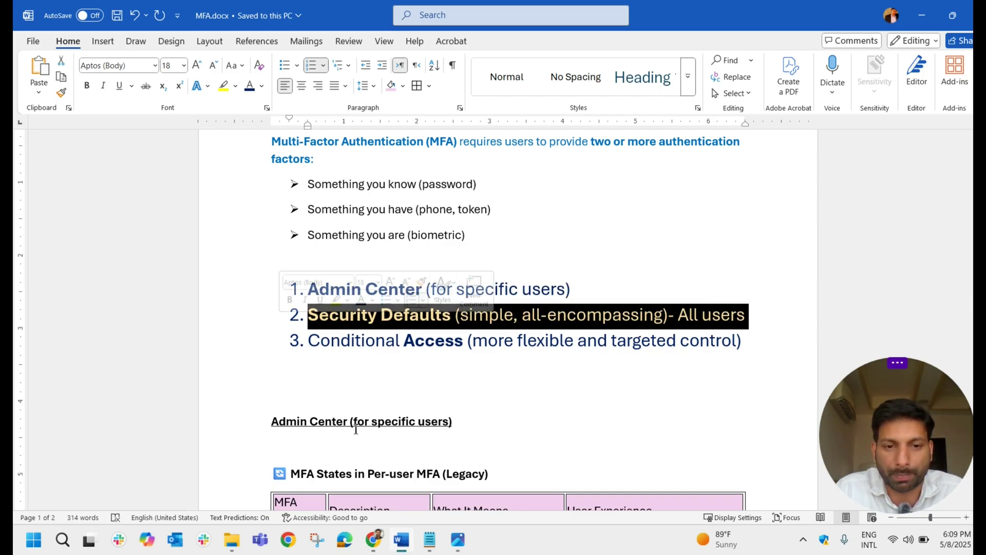
- Read the Security Defaults section on the second page, including the pros and cons, and return to the numbered list of MFA methods
scroll(420, 423, down, 7)
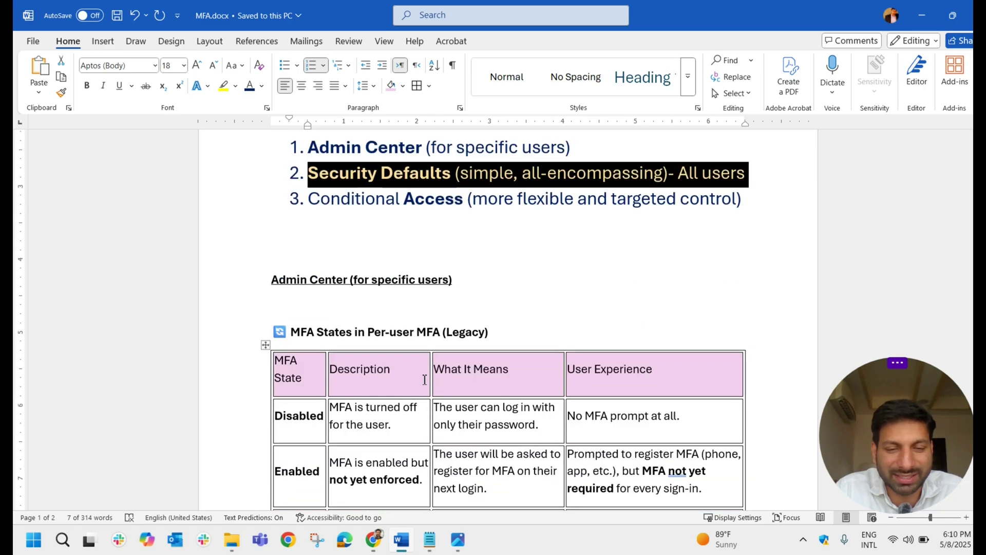
scroll(427, 366, down, 6)
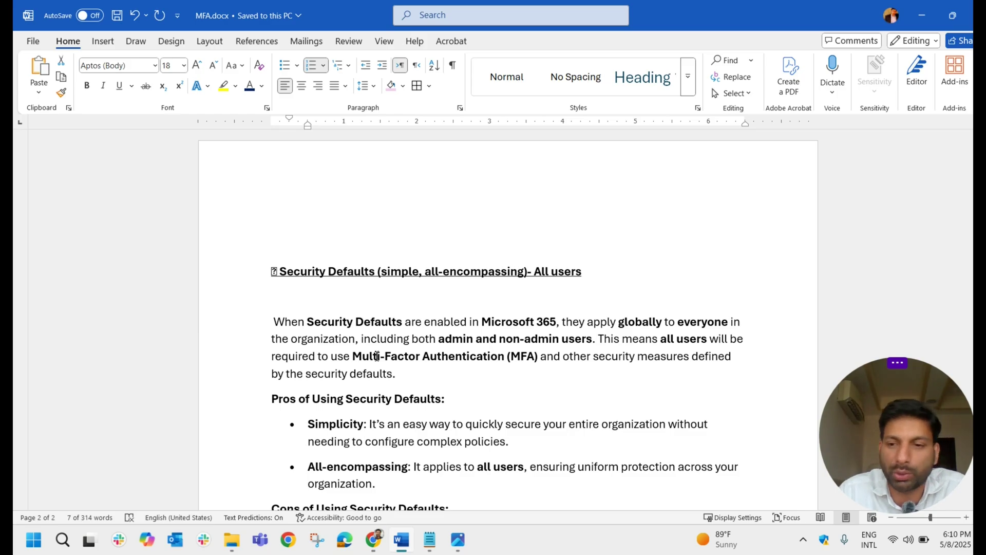
scroll(376, 355, down, 2)
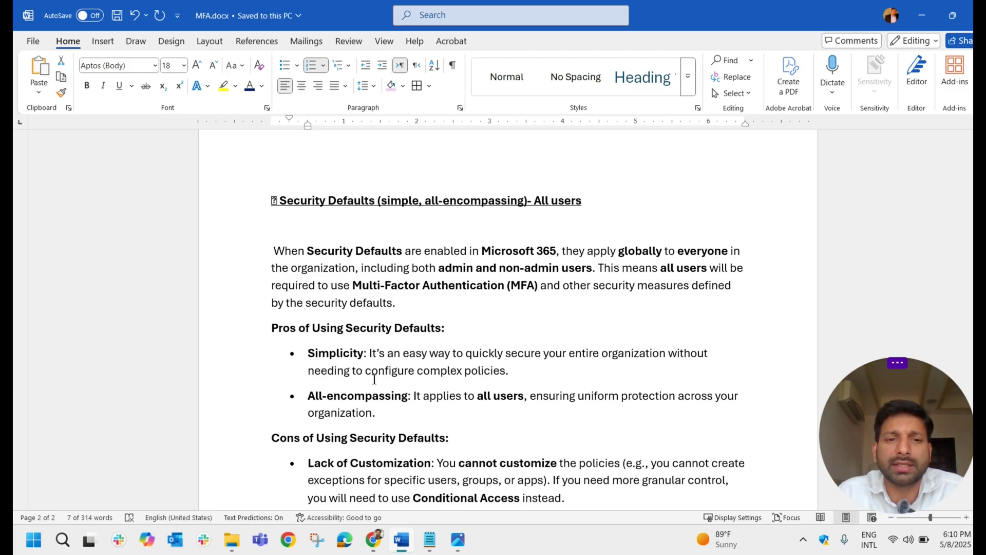
scroll(374, 379, down, 2)
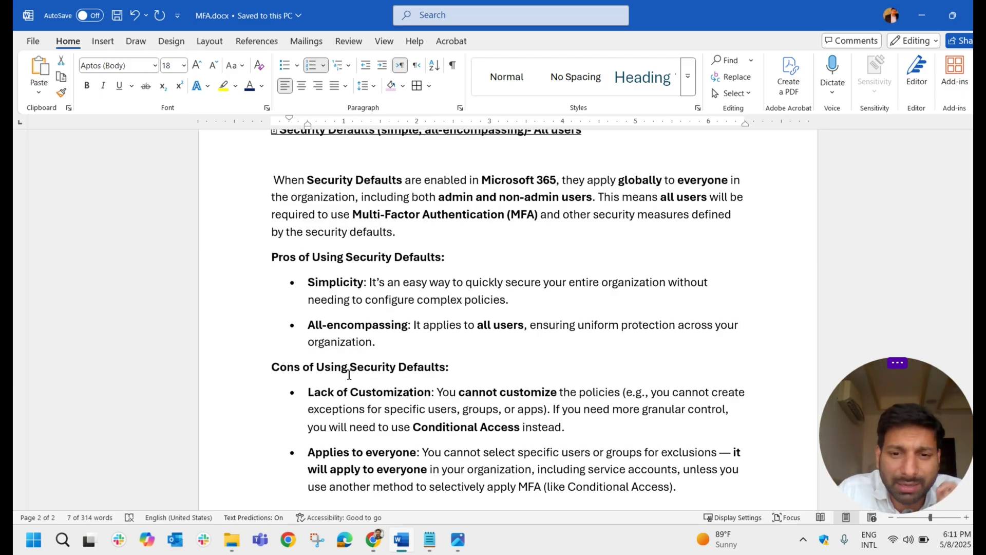
scroll(389, 369, down, 1)
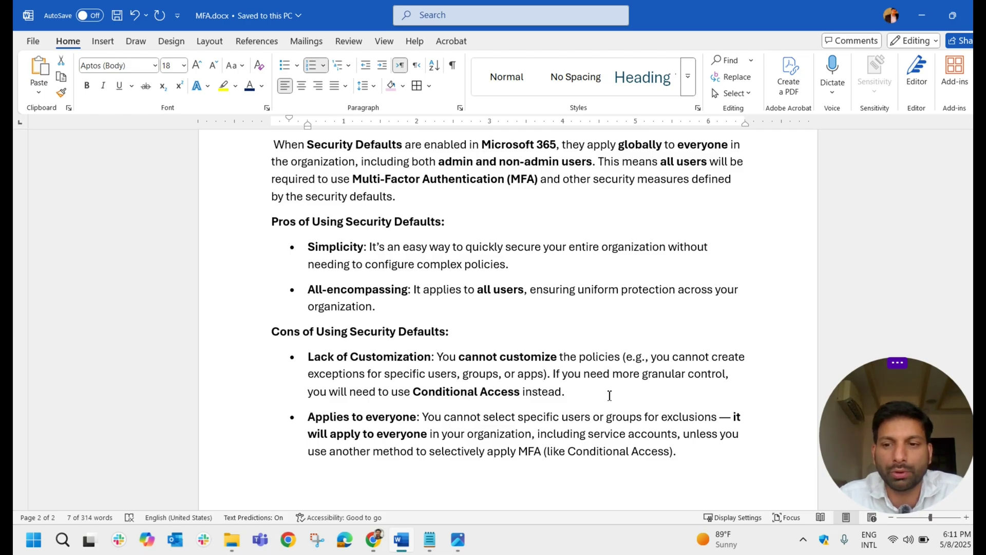
scroll(539, 327, up, 10)
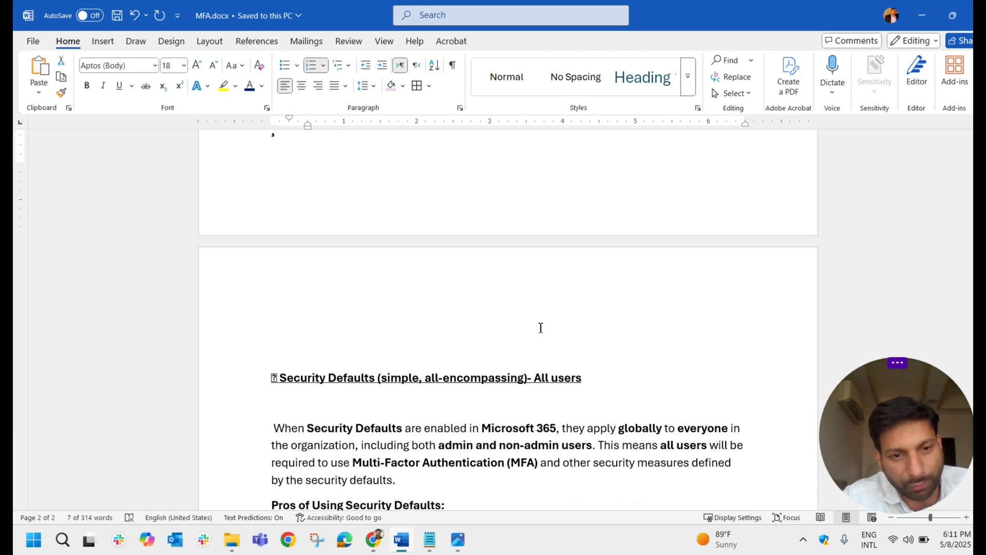
scroll(539, 328, down, 10)
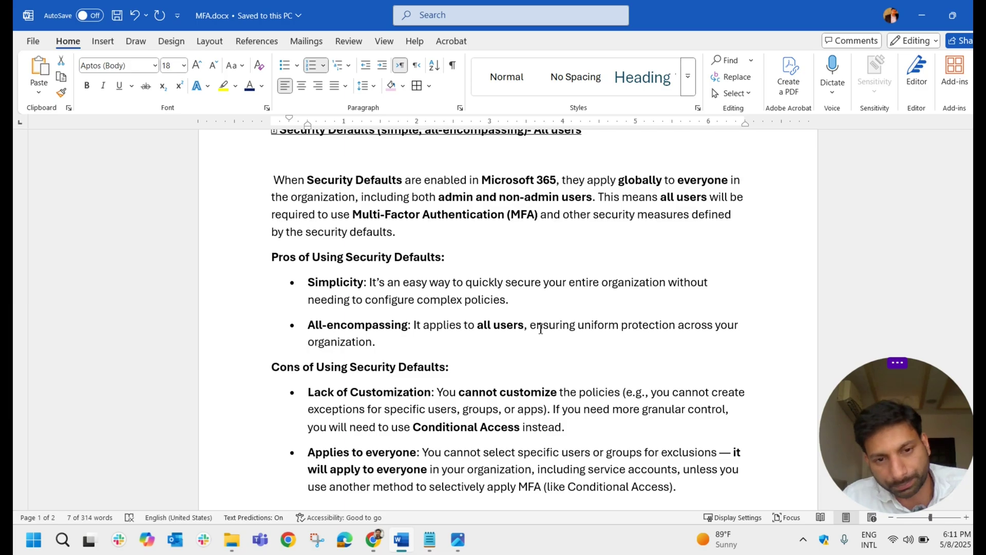
scroll(534, 341, up, 10)
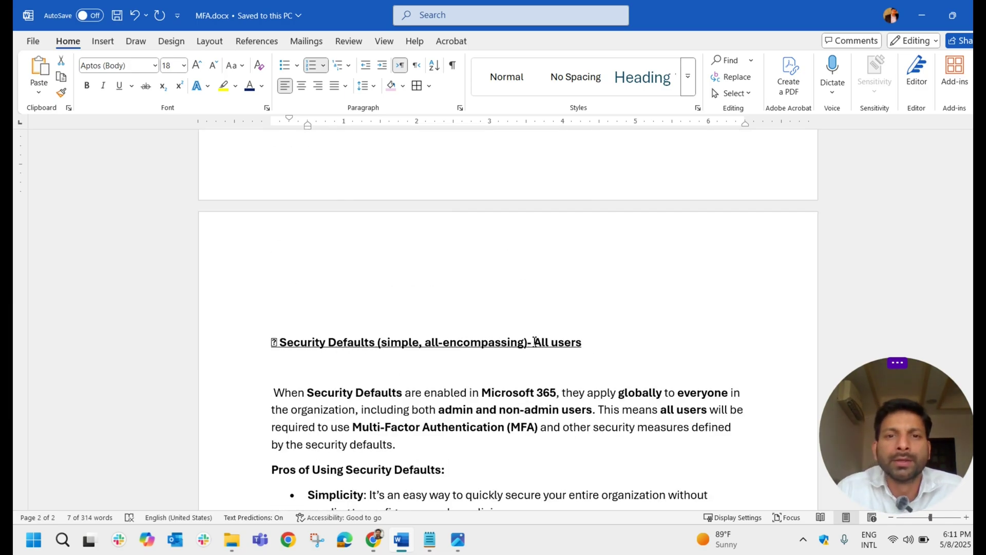
scroll(529, 340, up, 3)
click(427, 299)
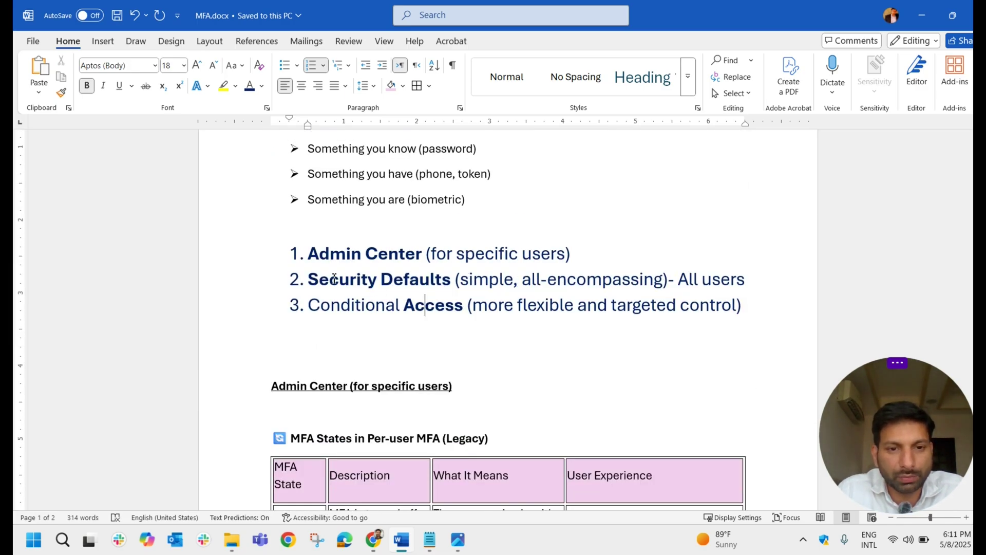
click(298, 279)
drag(298, 278, 539, 303)
key(ctrl+z)
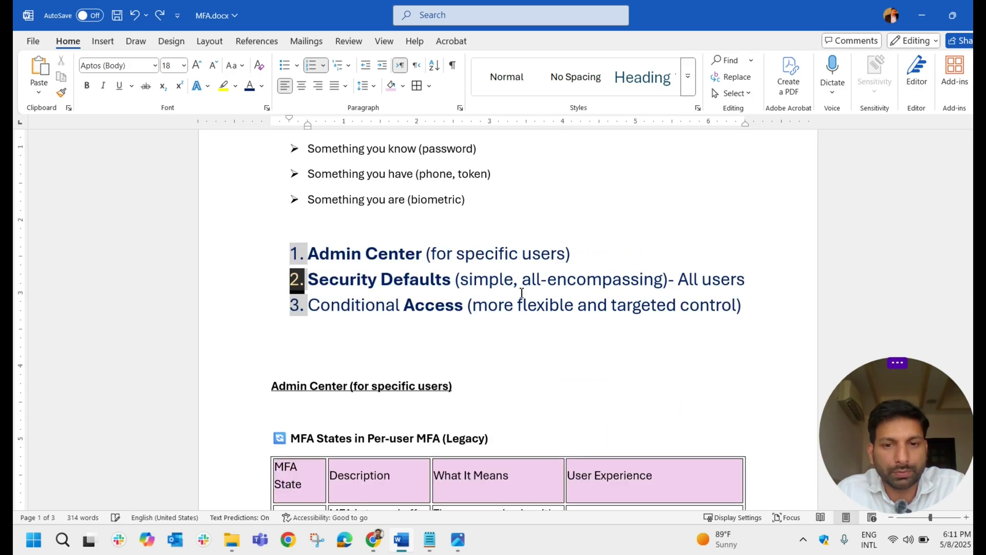
click(410, 365)
- Move the numbered list of three MFA methods out to the page's left margin
click(298, 307)
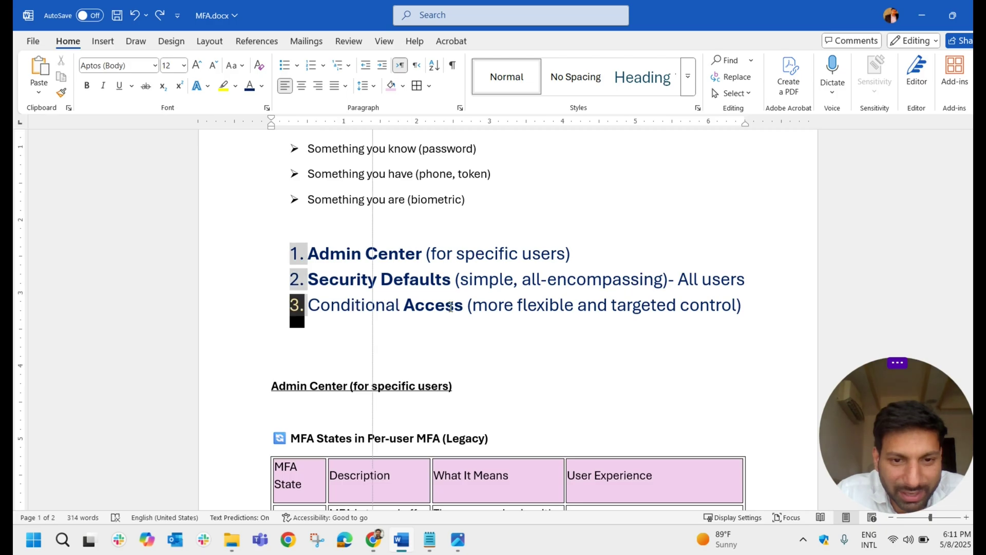
key(ctrl+z)
click(274, 324)
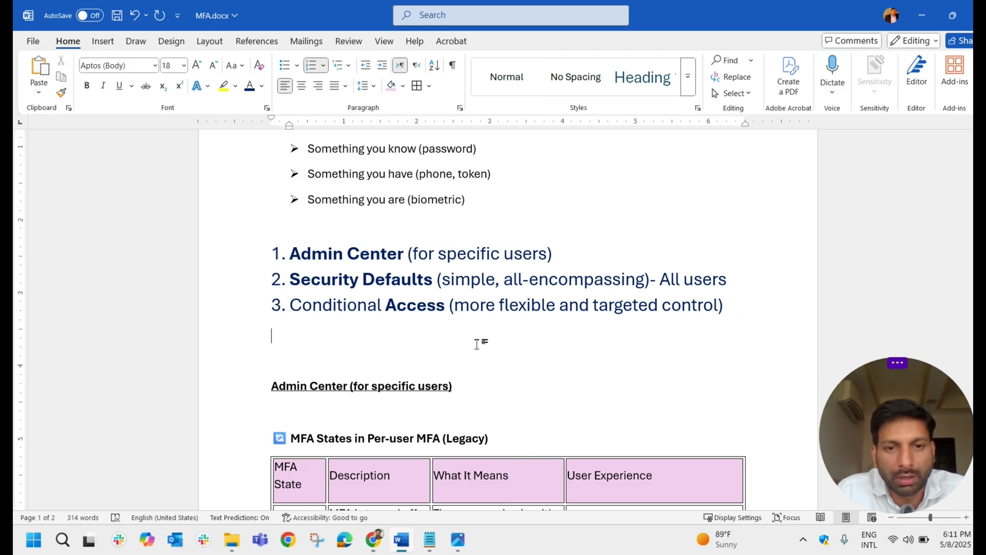
- Compare the three MFA methods in the numbered list and select the whole Conditional Access line
drag(740, 304, 224, 306)
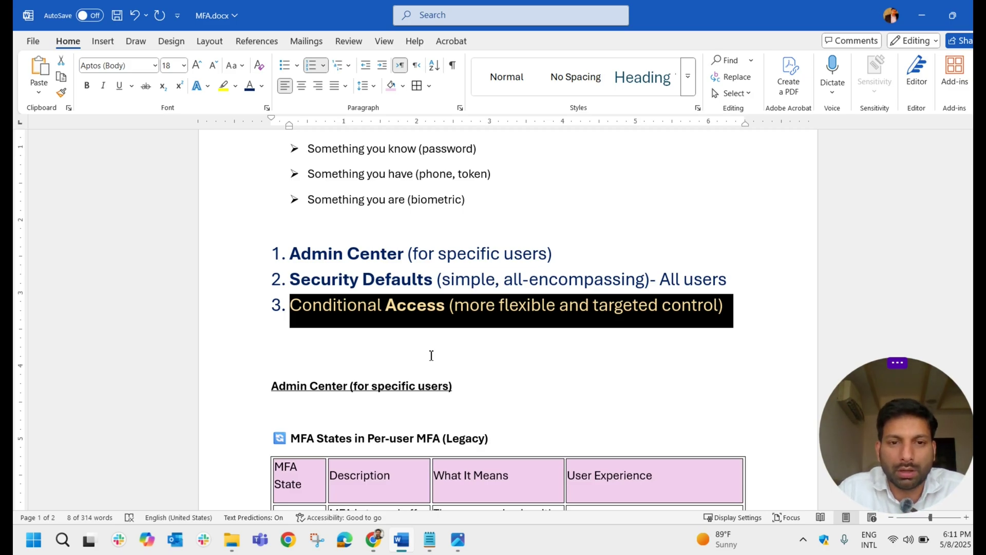
click(522, 264)
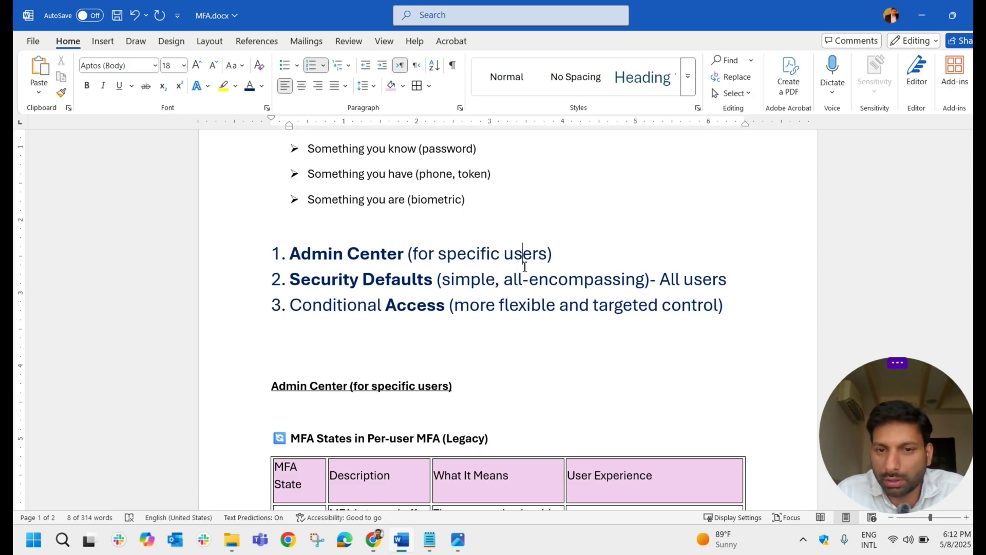
click(572, 261)
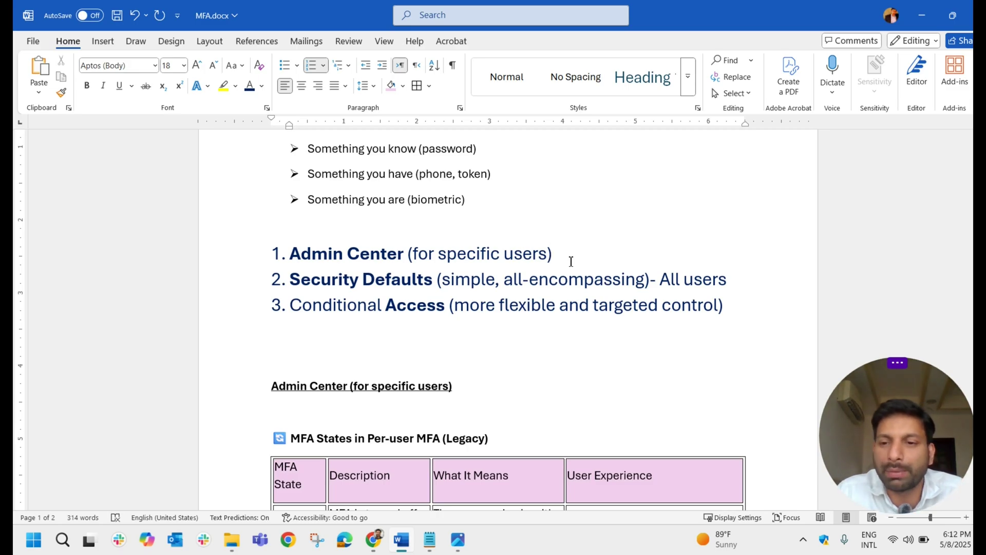
click(738, 286)
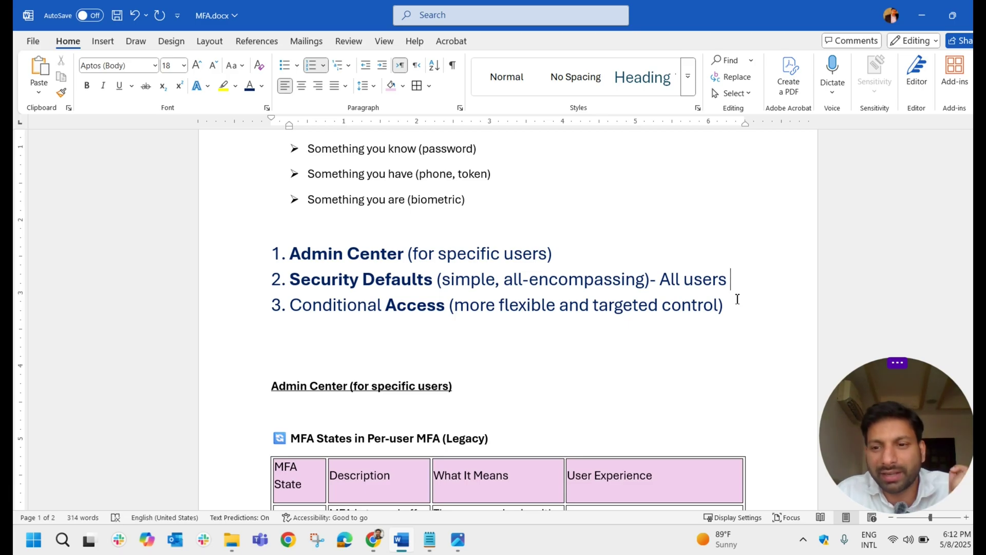
drag(734, 306, 317, 303)
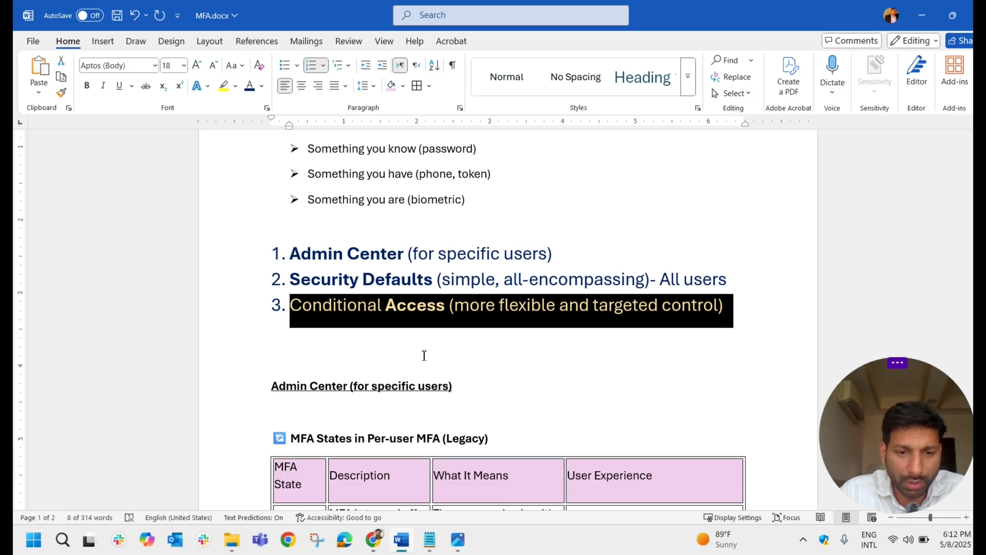
- Switch to Microsoft Entra in Chrome and open Conditional Access from the Protection section under Identity
click(377, 538)
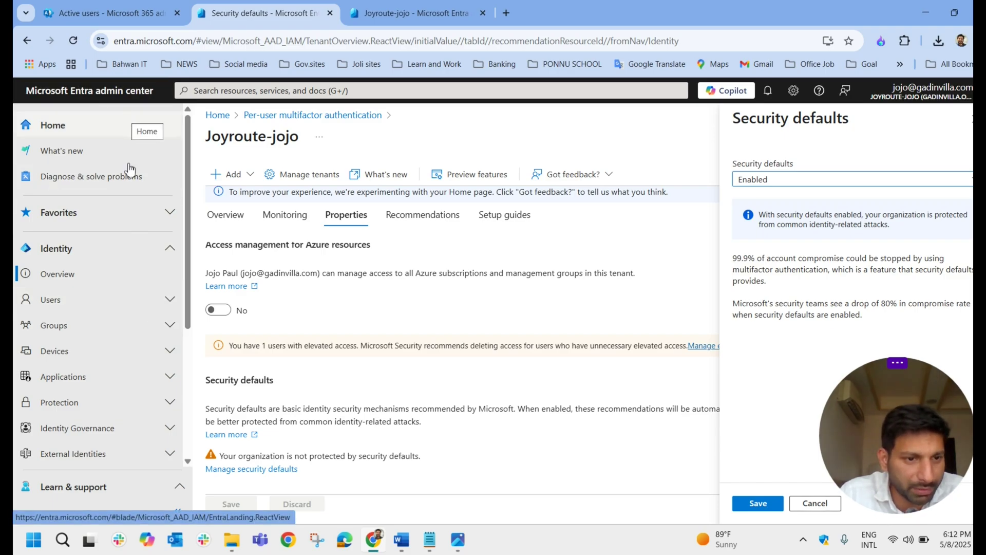
scroll(115, 258, down, 1)
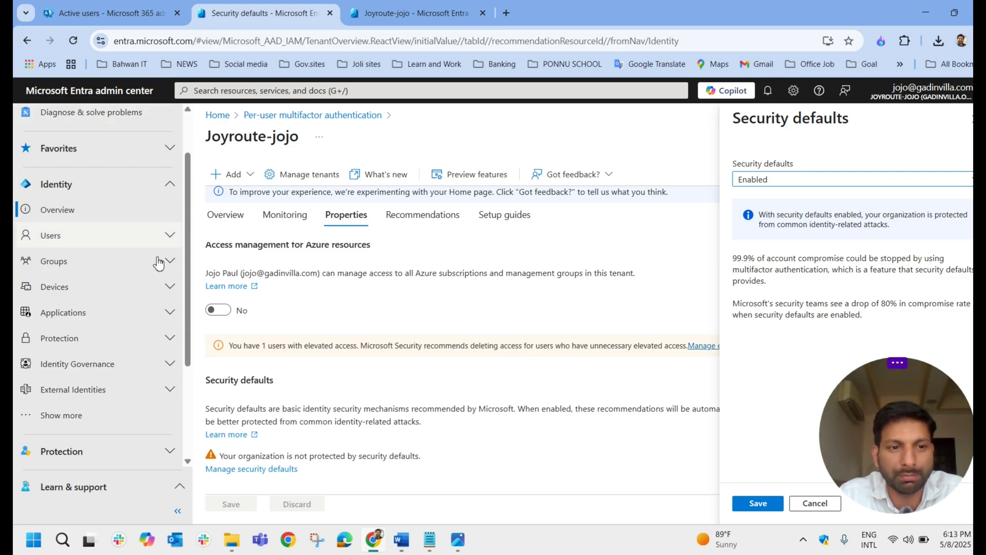
scroll(150, 303, down, 1)
click(173, 293)
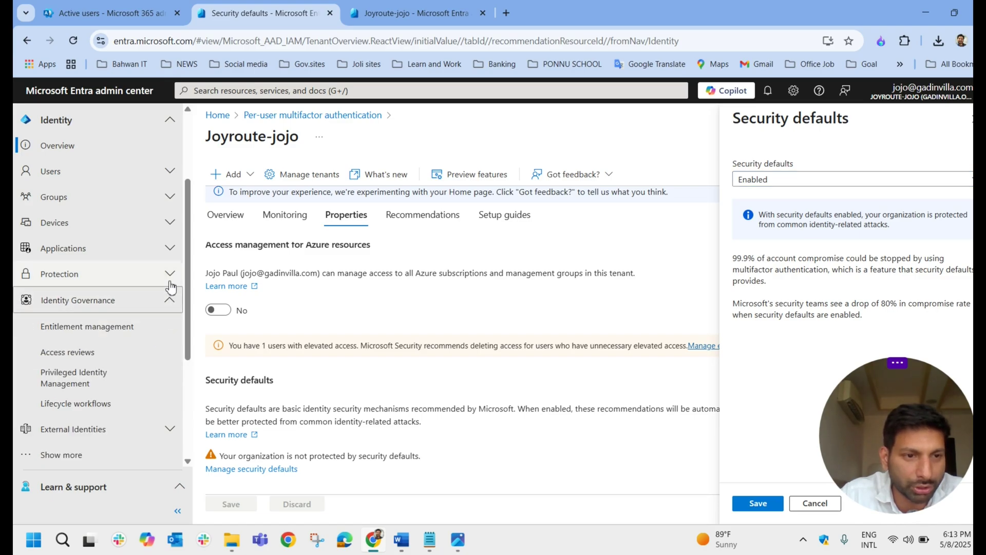
click(171, 281)
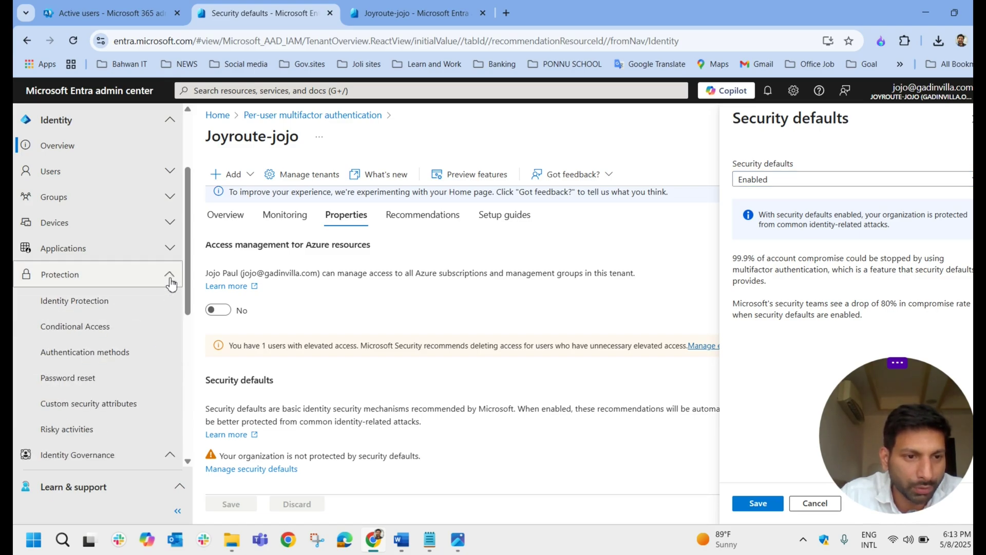
click(74, 329)
- Open Microsoft Intune from the Microsoft 365 admin center and view Conditional access under its device management options
click(110, 12)
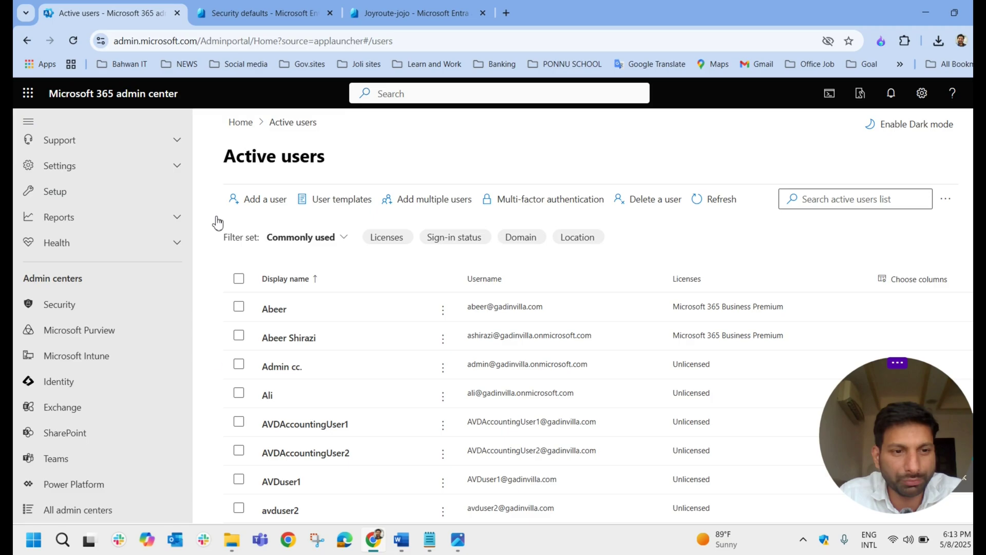
click(94, 366)
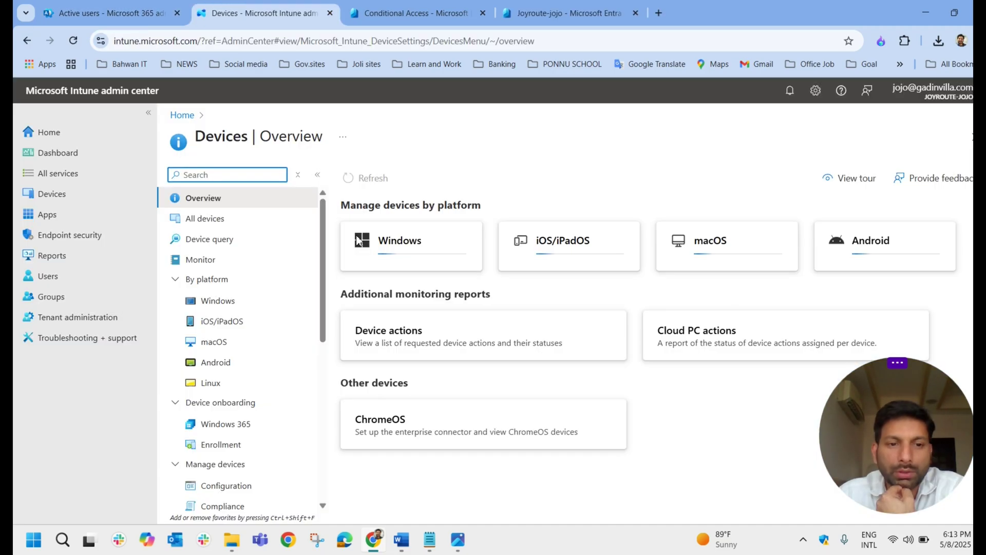
scroll(239, 310, down, 1)
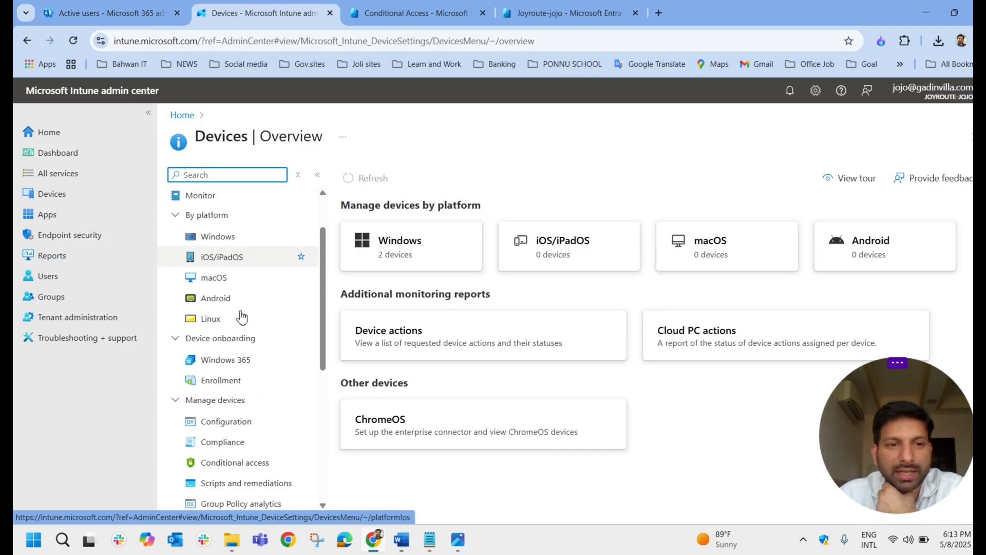
scroll(253, 286, down, 2)
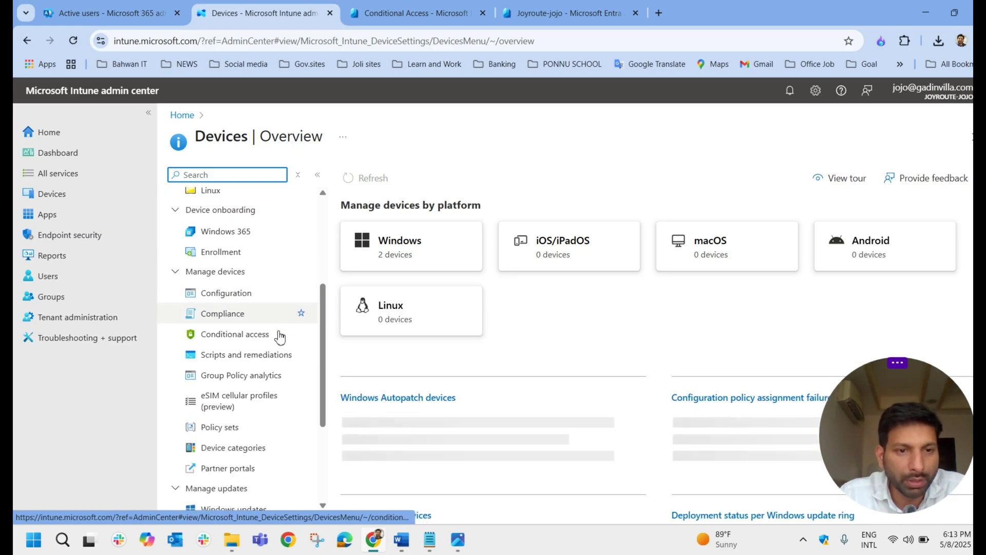
click(236, 343)
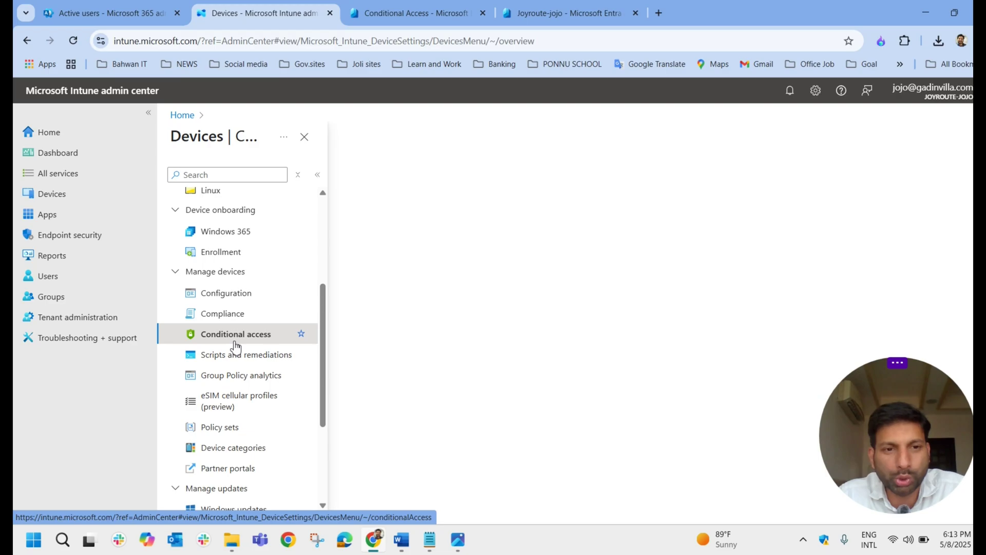
- Return to Conditional Access in Microsoft Entra, open its policies and start a new policy
click(406, 12)
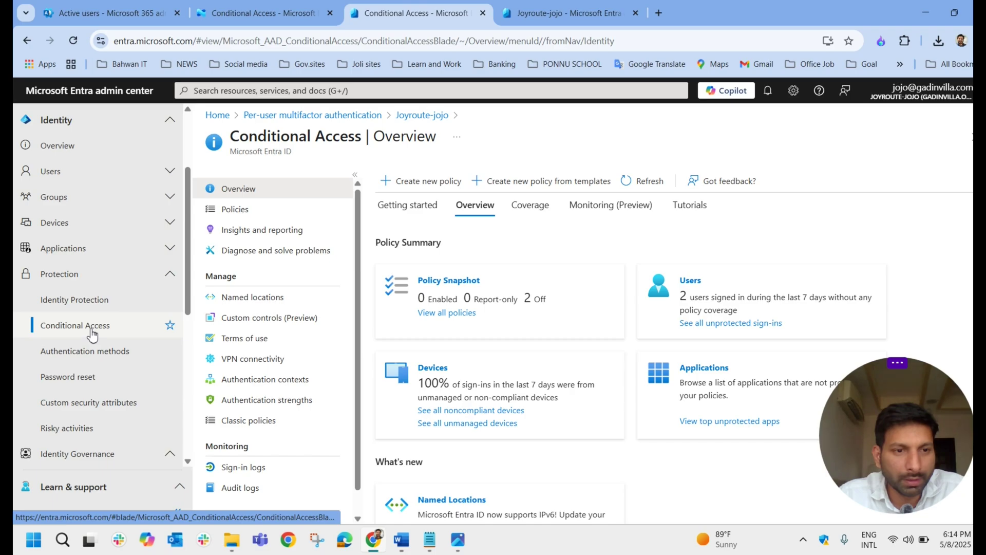
click(260, 216)
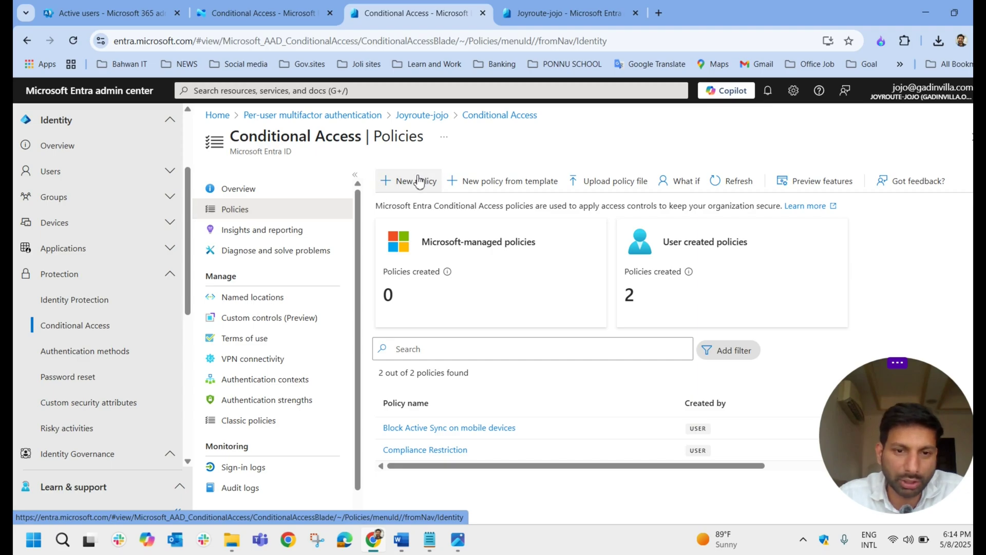
click(418, 181)
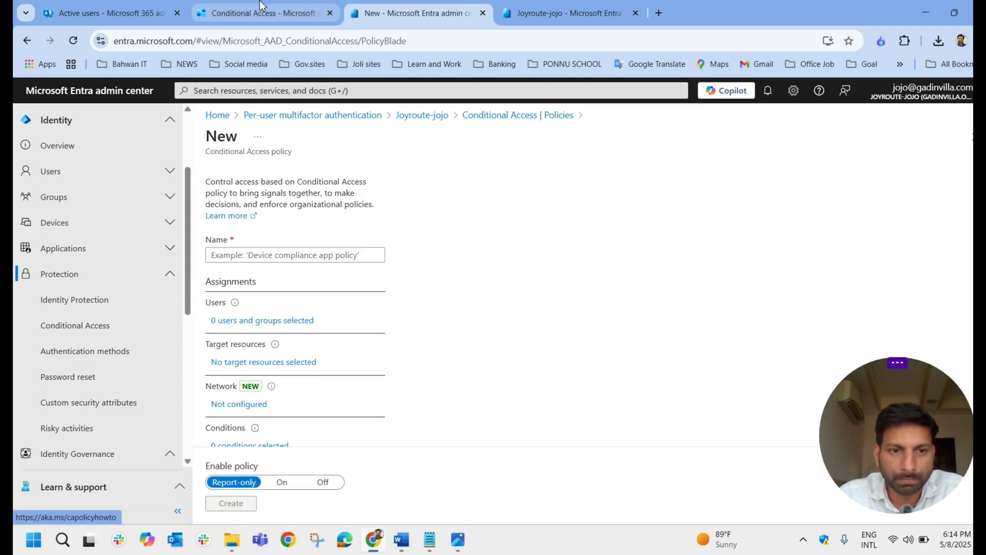
- Name the new Conditional Access policy "`MFA For the Organization"
click(300, 254)
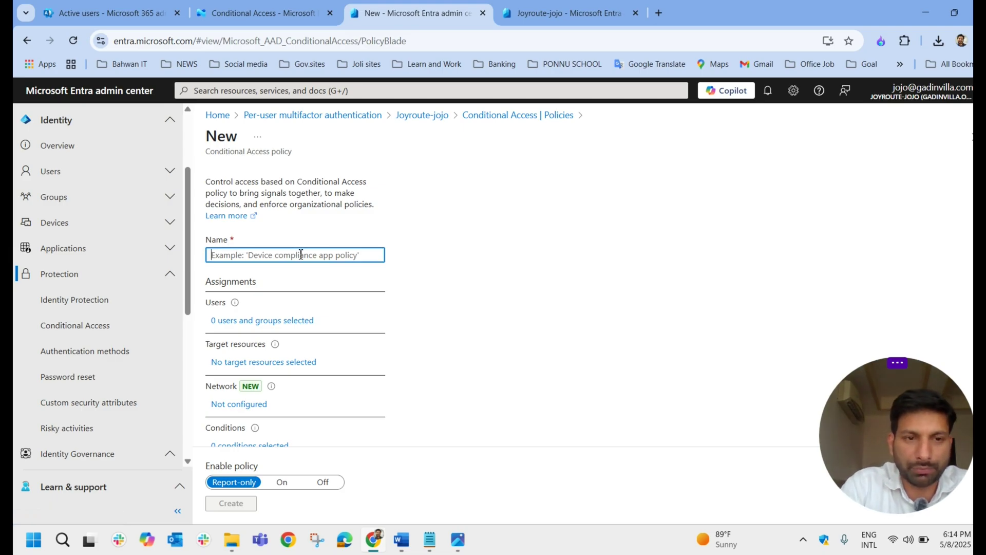
text(`MFA )
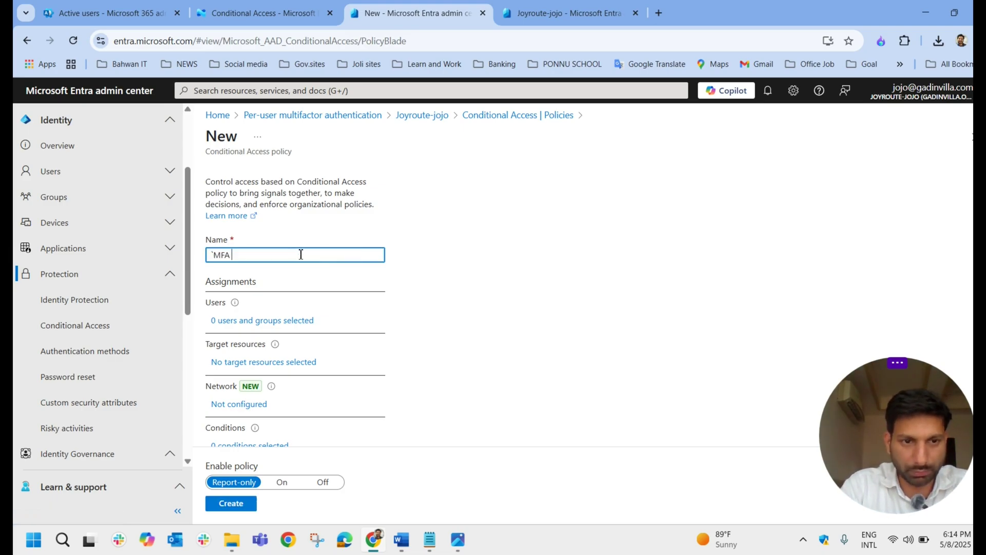
text(For)
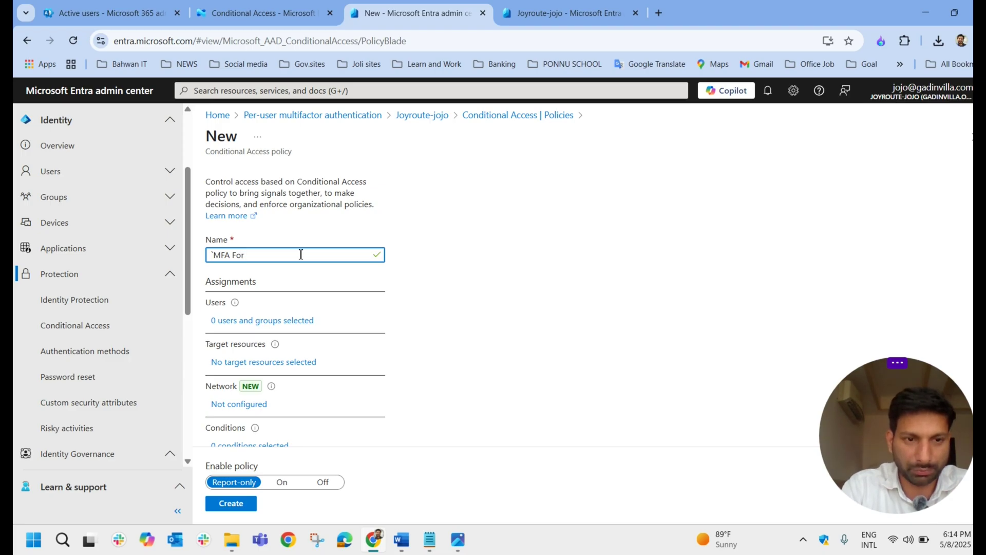
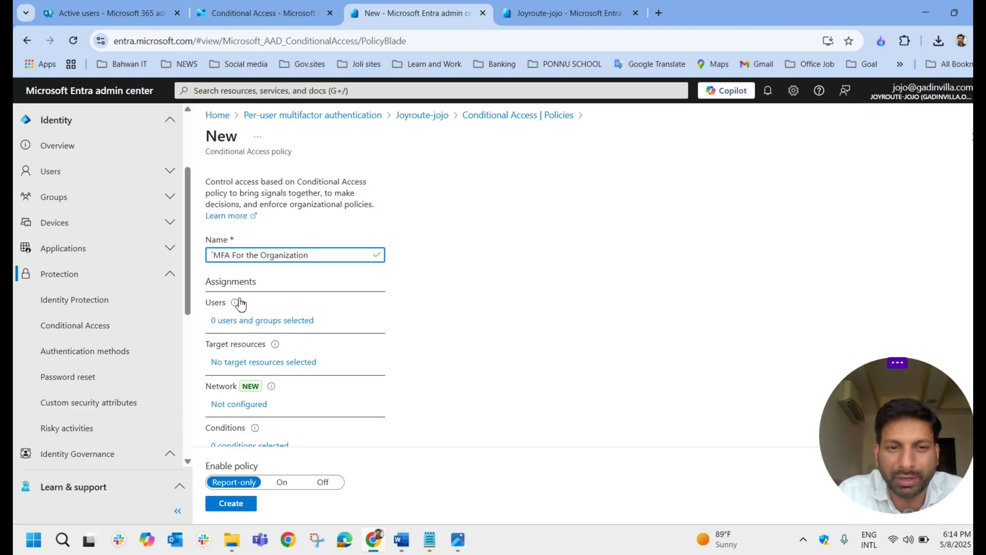
- Assign the policy to All users and view the options for excluding users and groups
scroll(314, 321, down, 3)
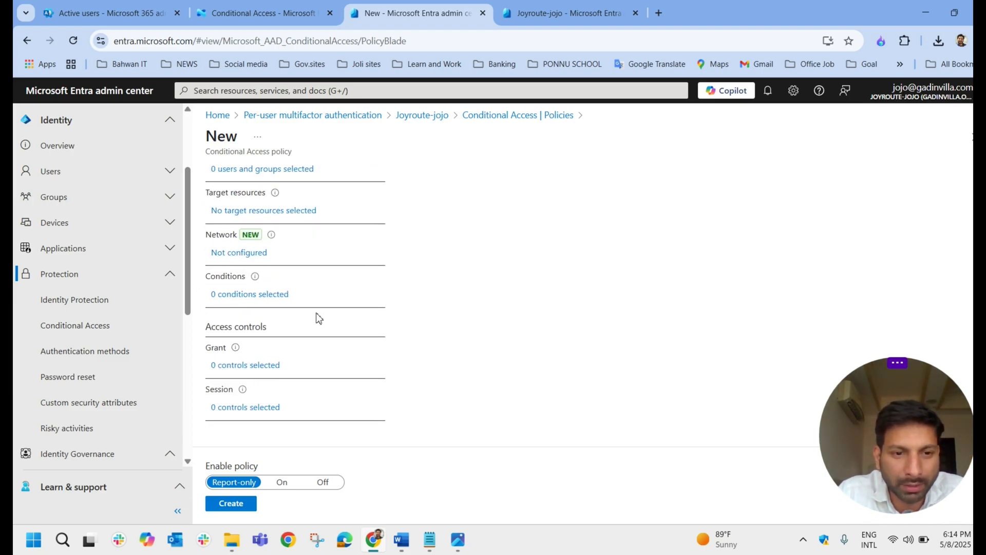
scroll(327, 314, up, 3)
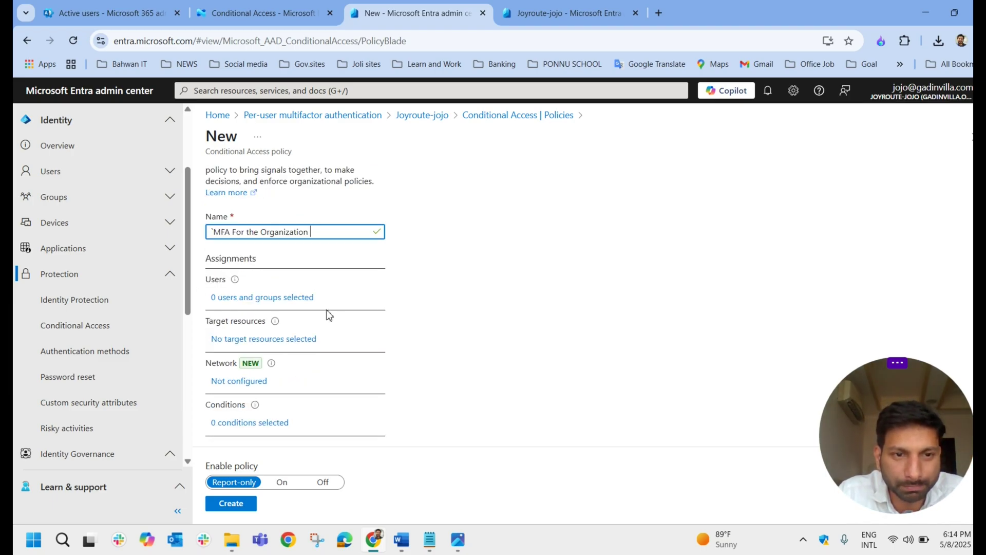
click(252, 298)
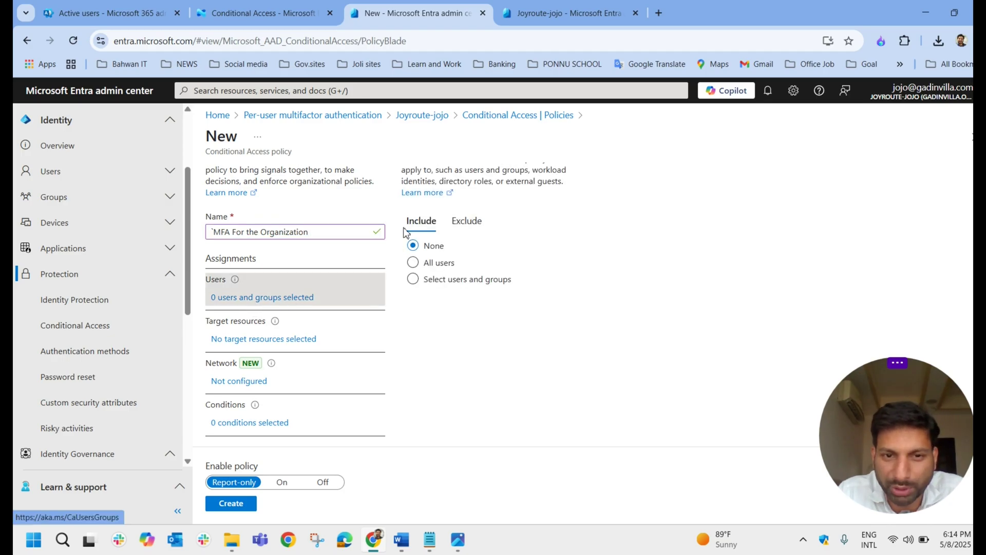
click(468, 220)
click(422, 222)
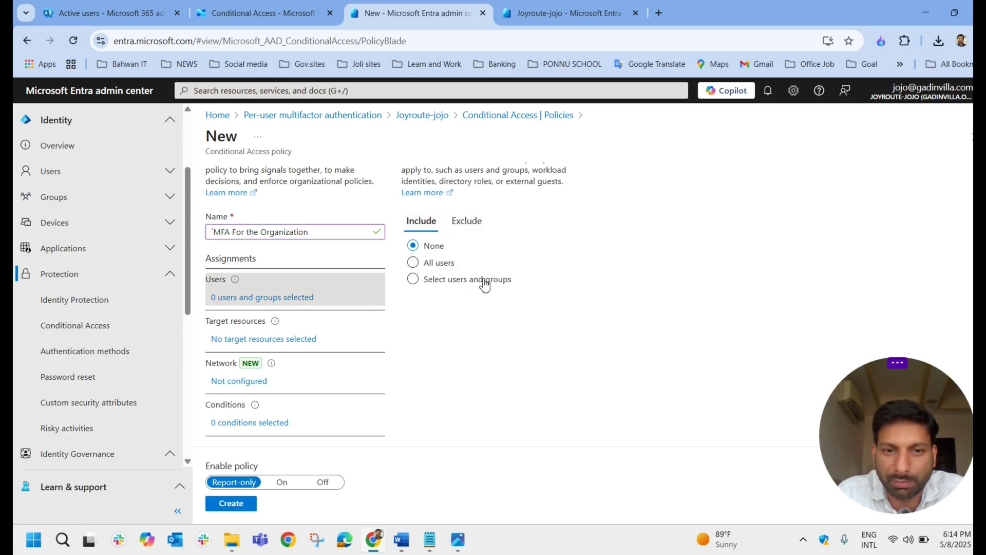
click(430, 269)
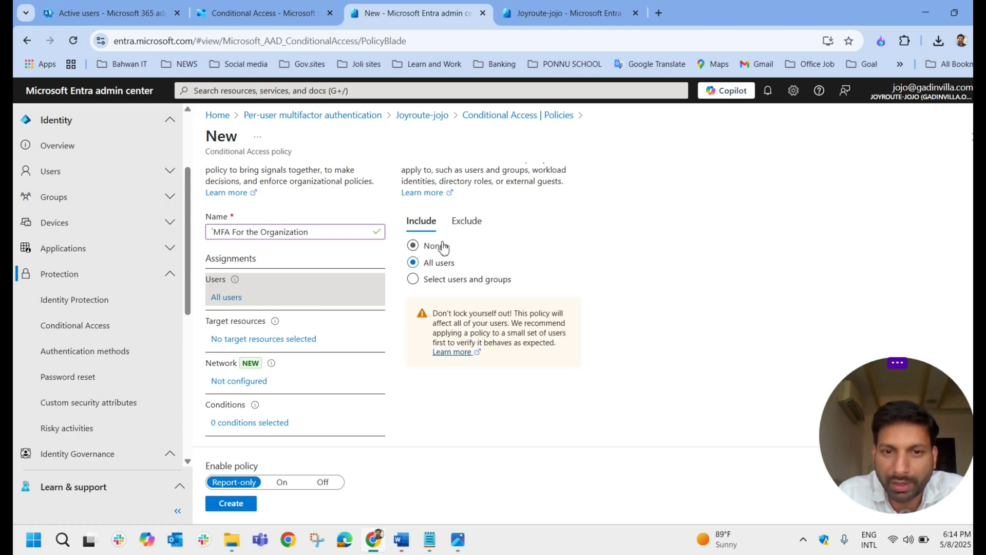
click(467, 222)
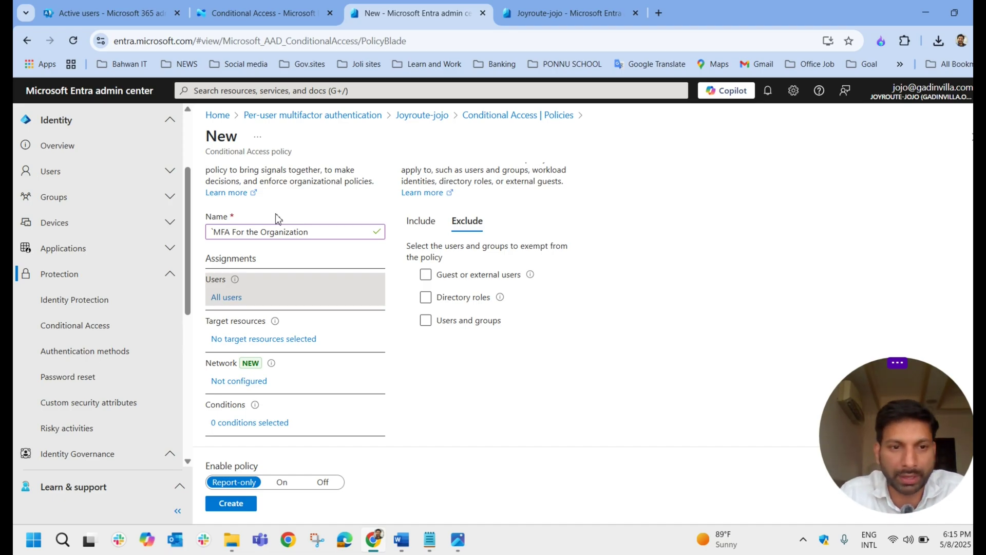
- Target the policy at All resources (formerly 'All cloud apps') and view the resource exclusion options
click(296, 339)
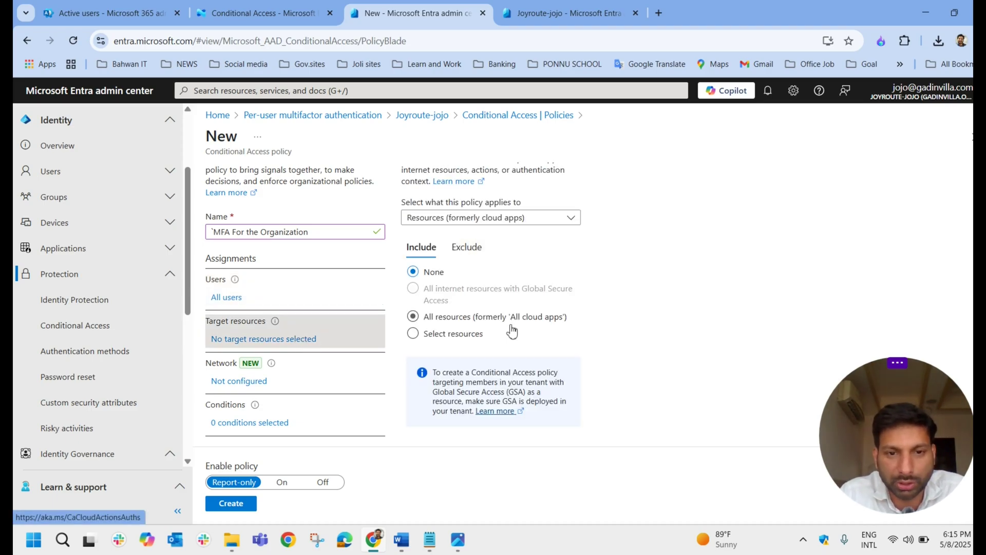
click(446, 319)
click(478, 250)
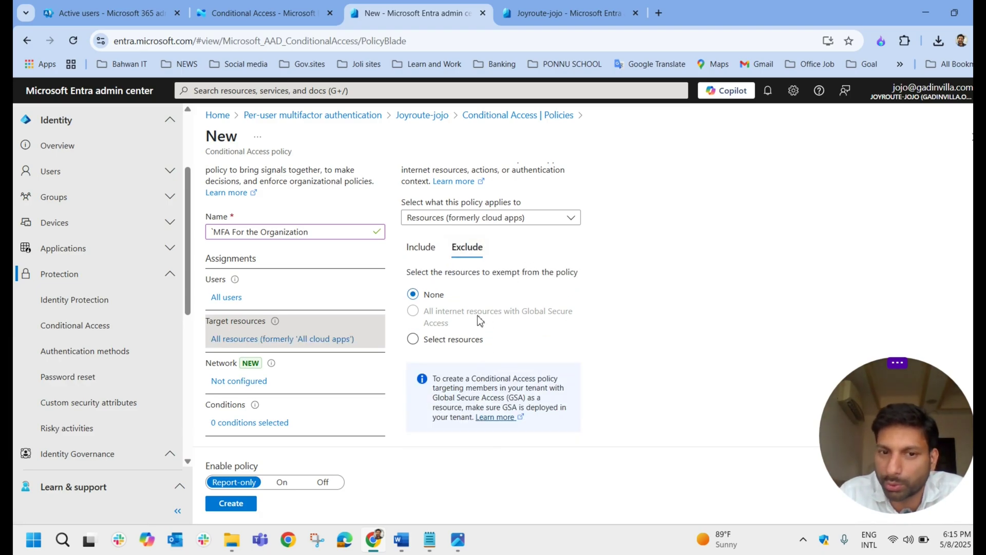
- Enable the policy's network configuration, look through its include and exclude options, and include Any network or location
scroll(409, 324, down, 1)
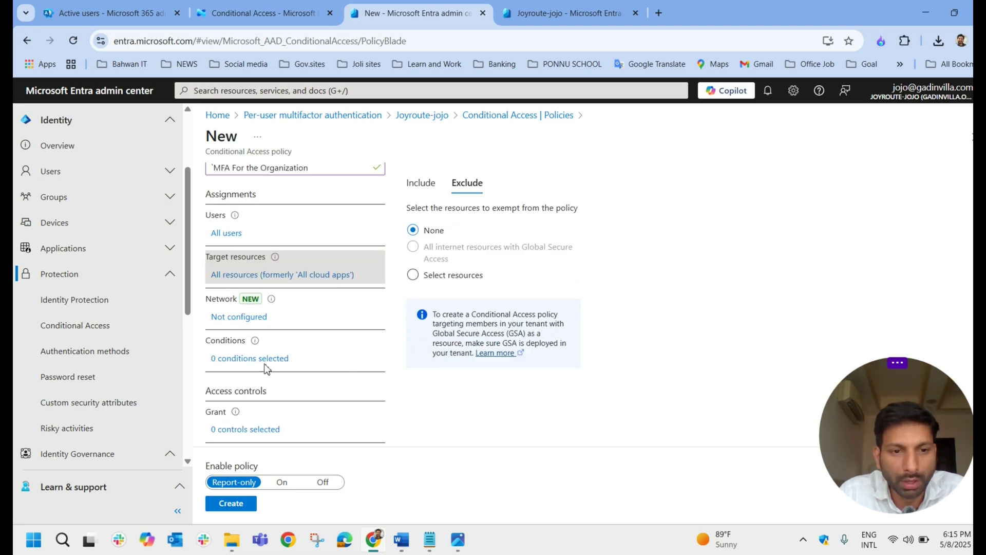
click(247, 318)
scroll(252, 323, up, 2)
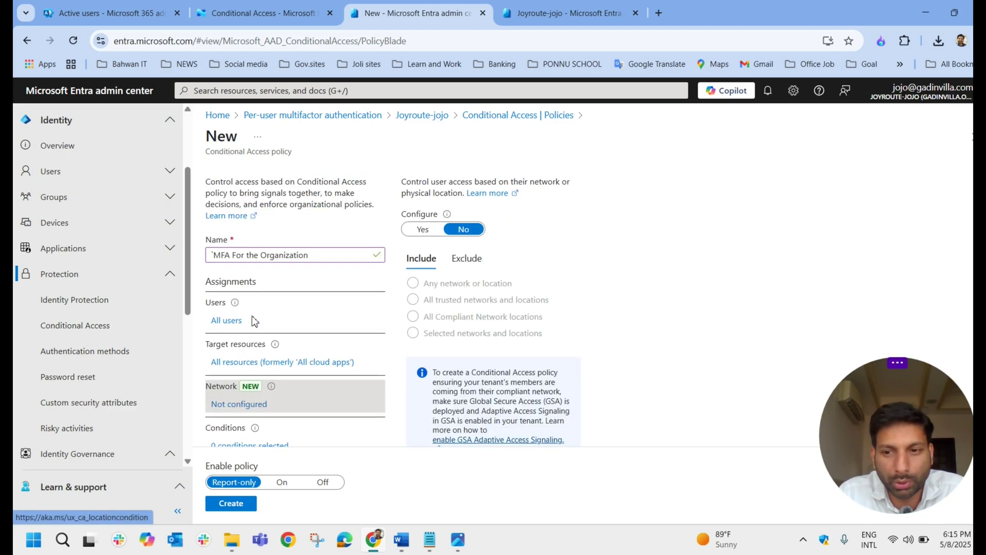
click(421, 229)
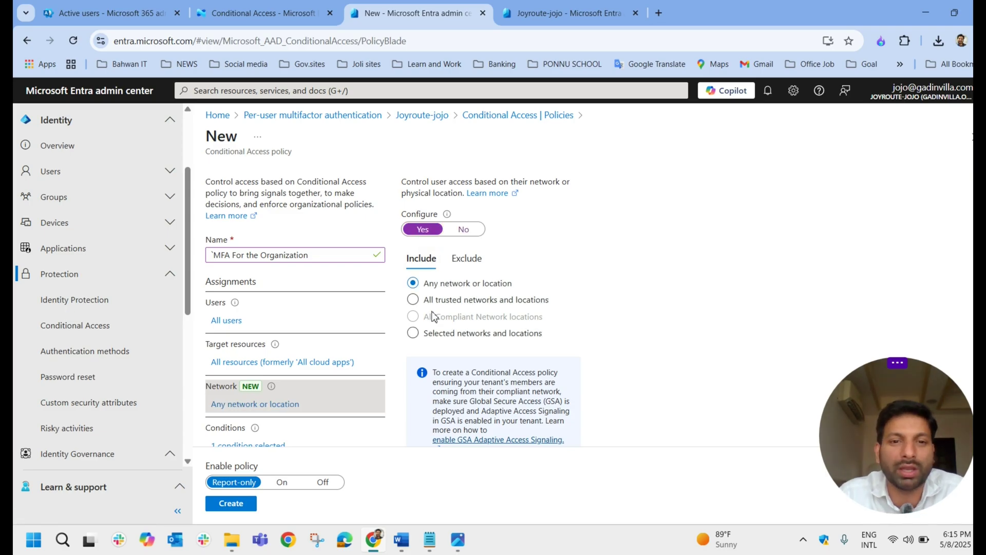
click(461, 303)
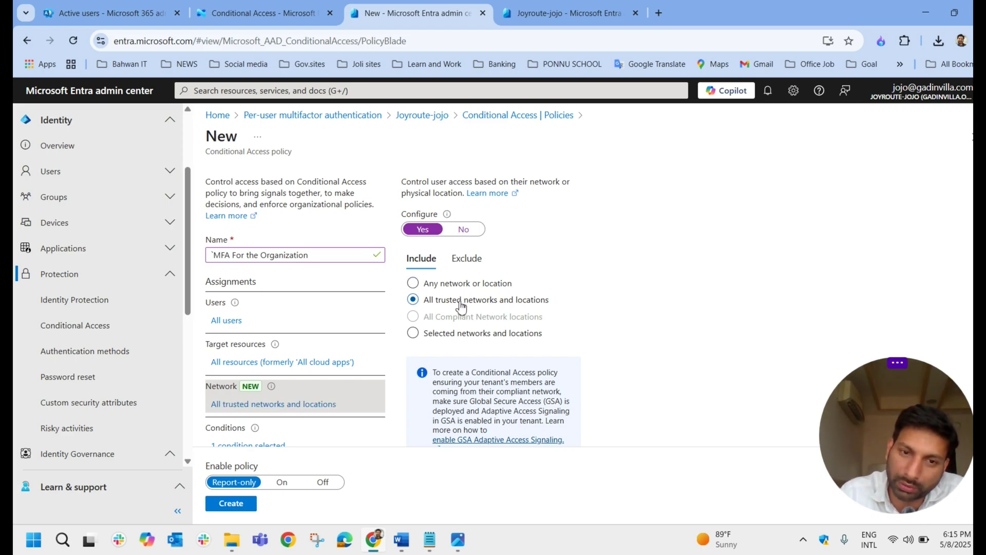
click(467, 258)
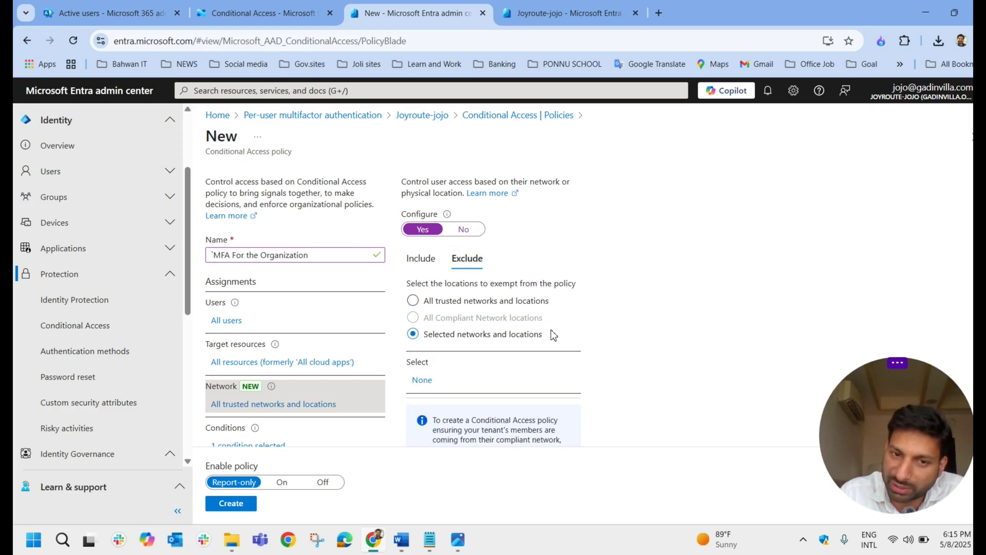
click(416, 261)
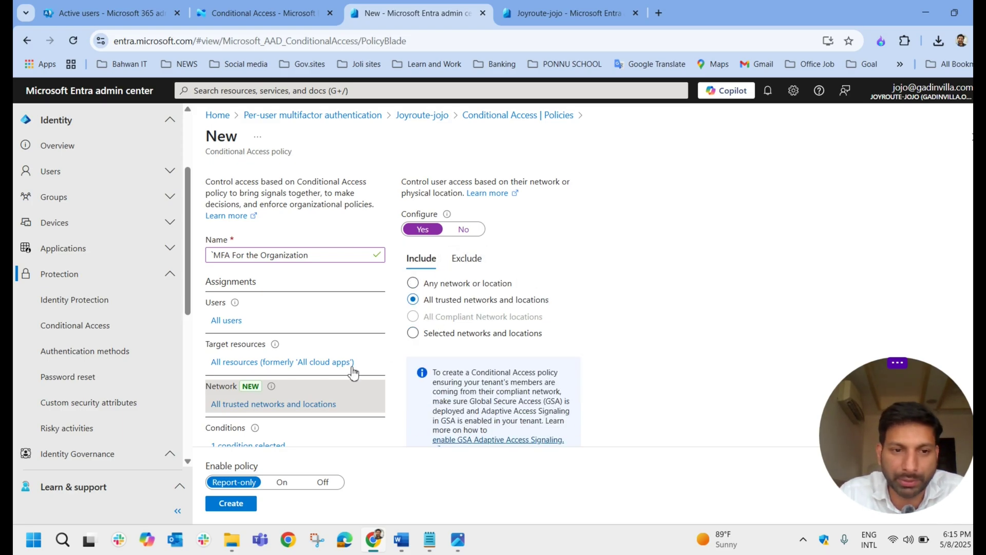
click(437, 288)
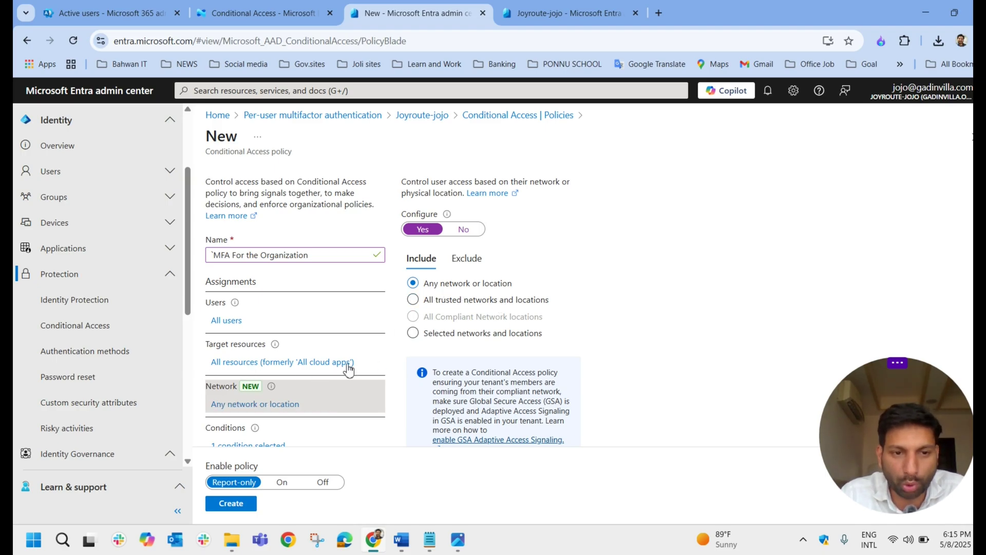
- Set the policy's Grant control to grant access with Require multifactor authentication
scroll(297, 329, down, 1)
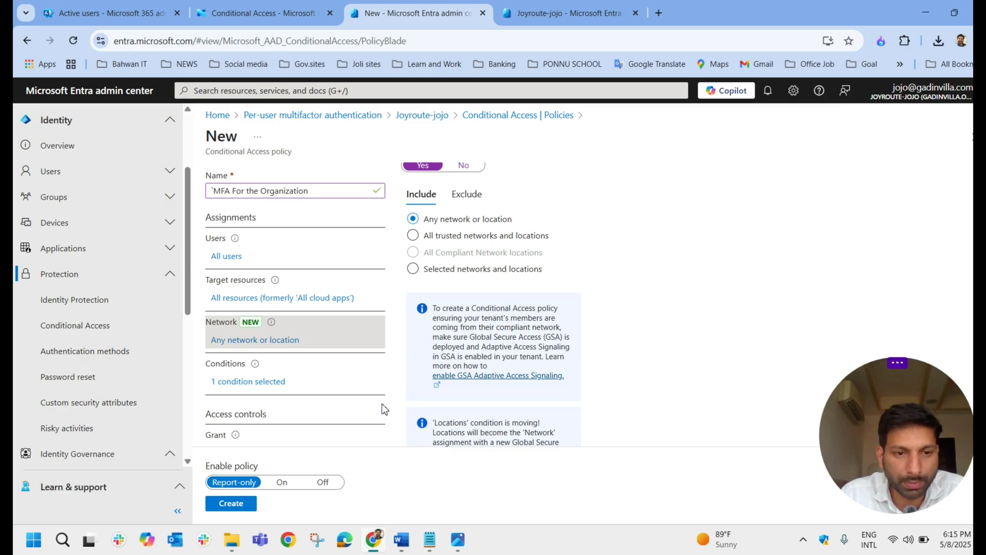
scroll(252, 439, down, 1)
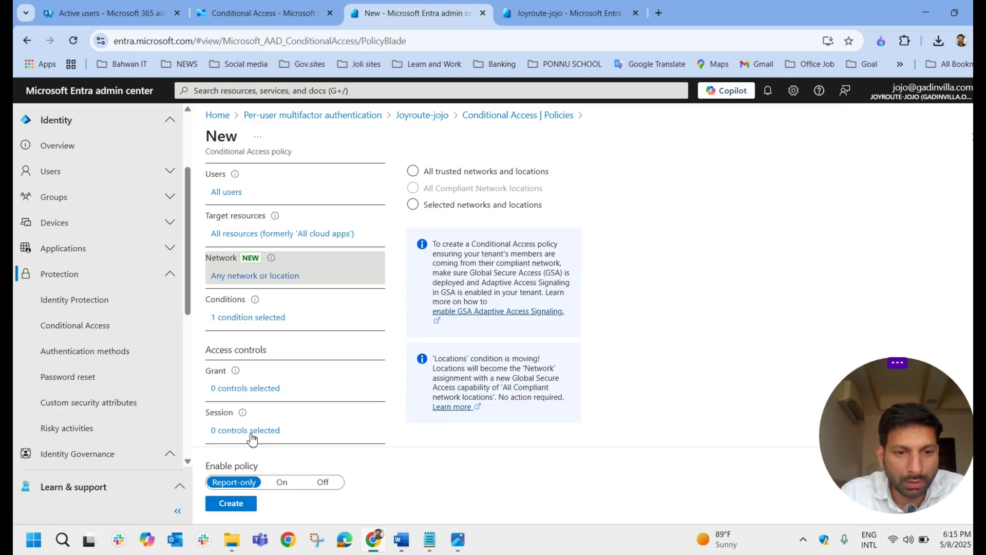
click(261, 390)
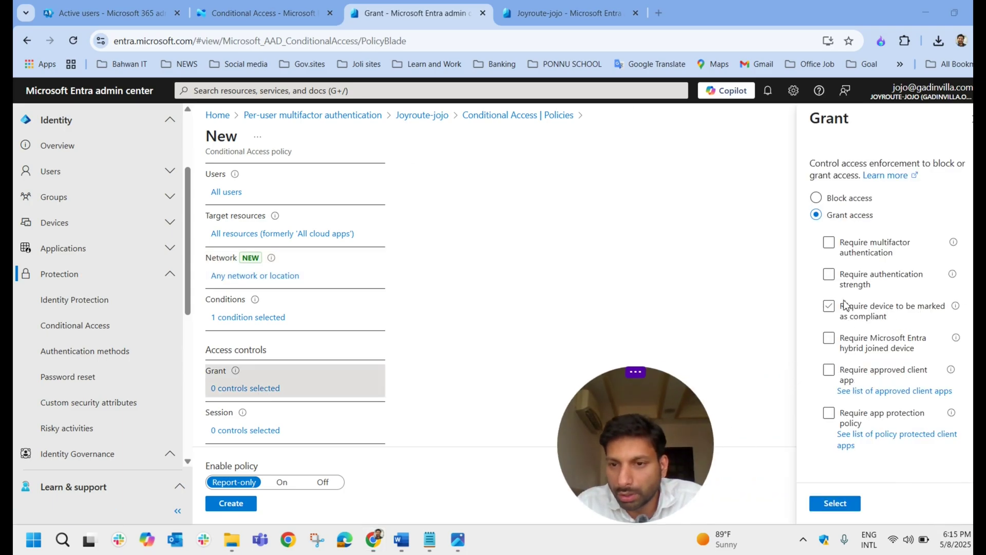
click(840, 259)
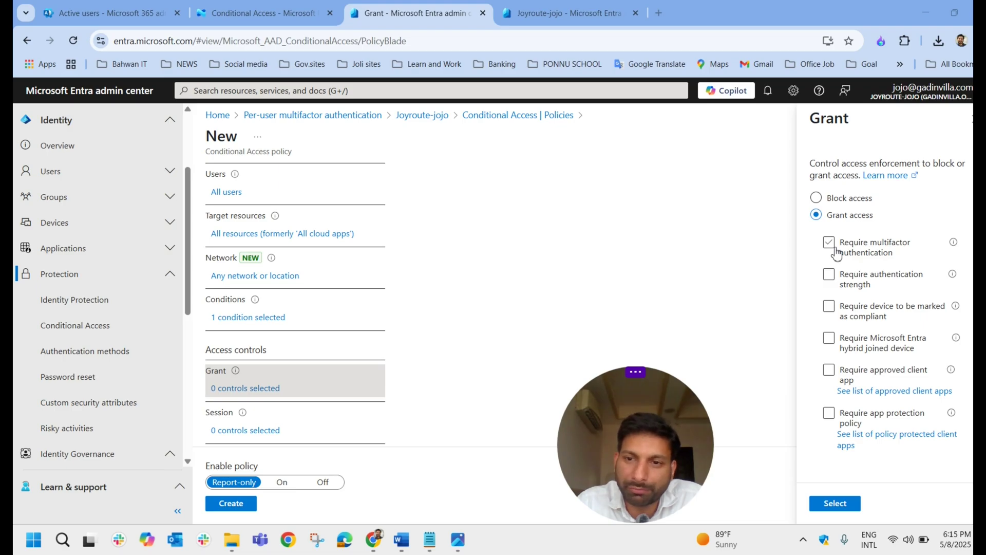
click(835, 246)
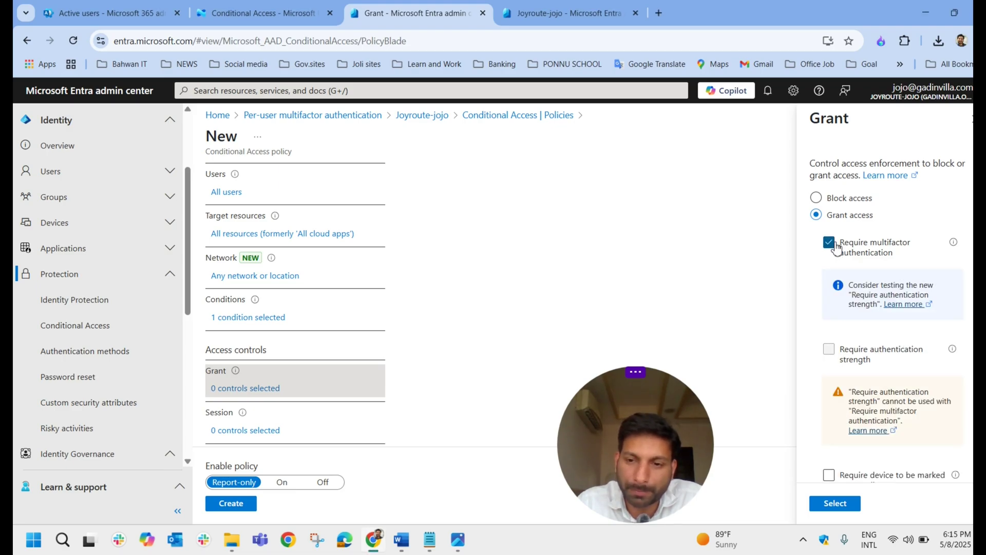
click(838, 506)
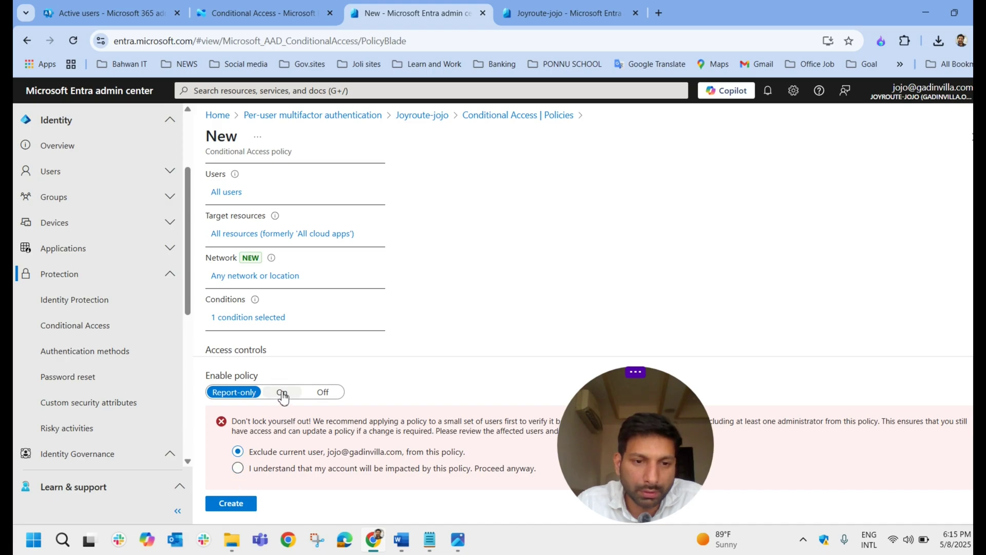
- Set Enable policy to On and look over the policy's name and assignments
click(283, 393)
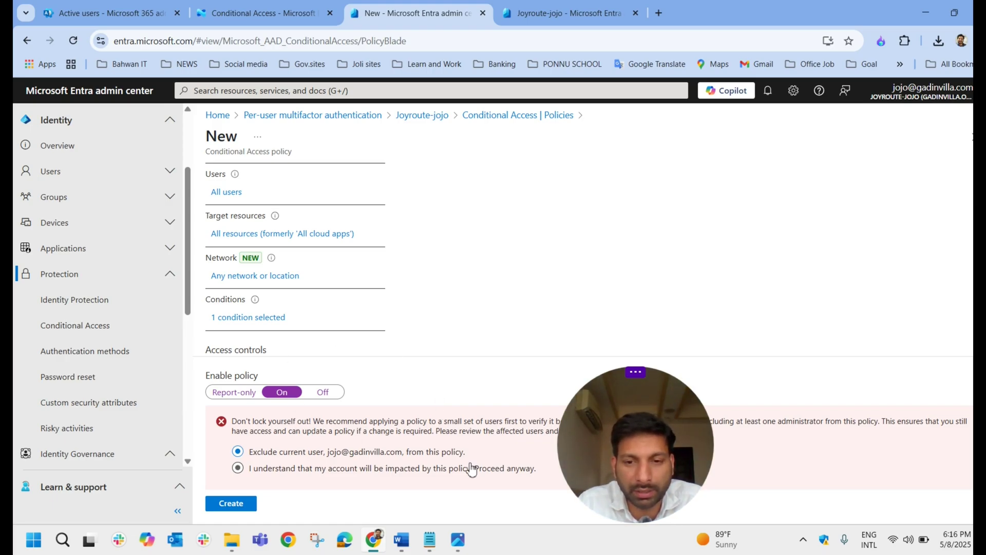
scroll(308, 295, up, 3)
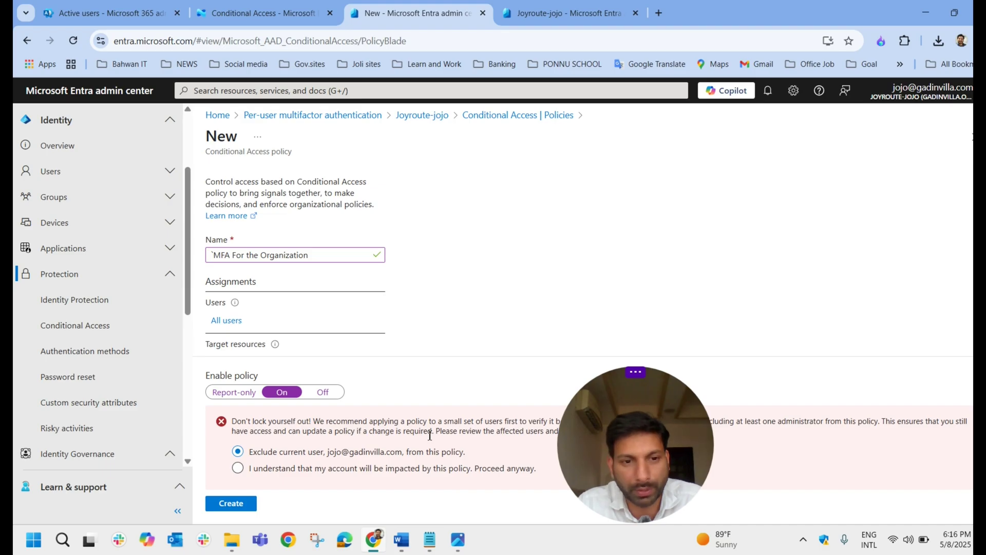
scroll(321, 283, down, 3)
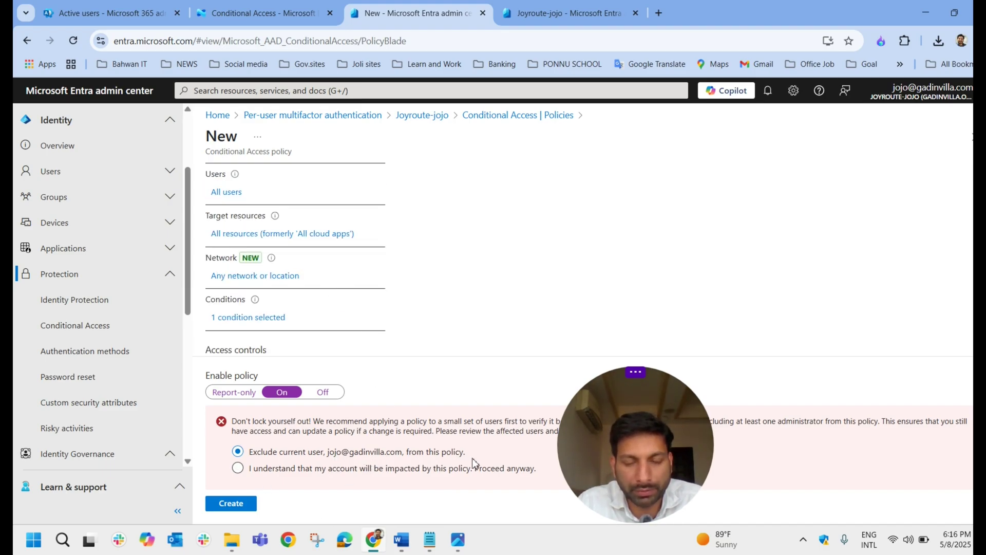
- Review the policy's included and excluded users and its remaining conditions and access controls
scroll(337, 273, up, 2)
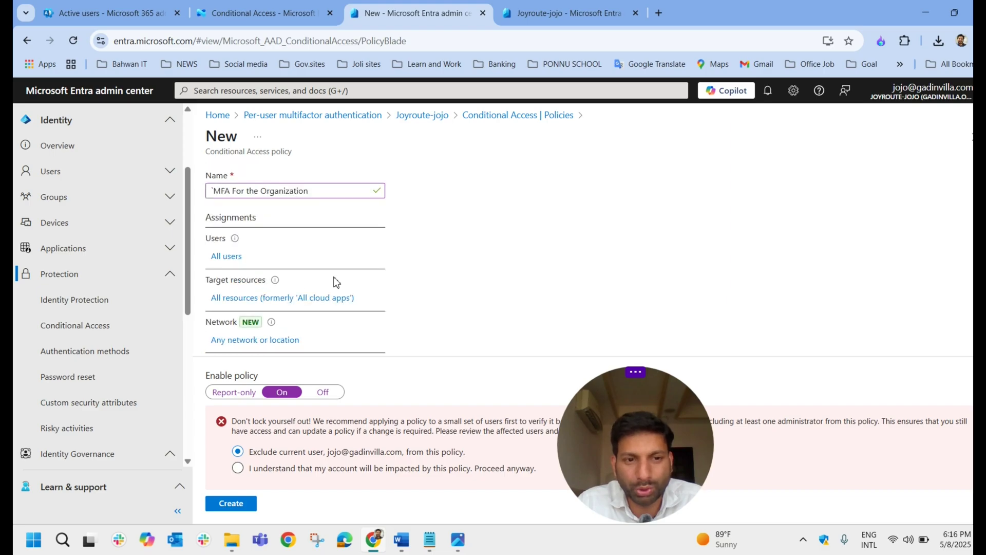
click(224, 260)
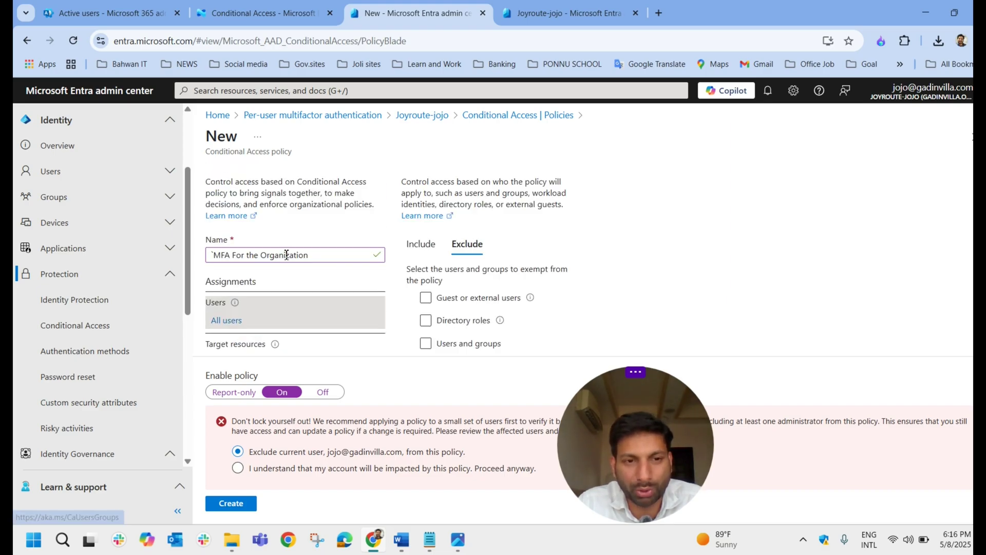
click(429, 256)
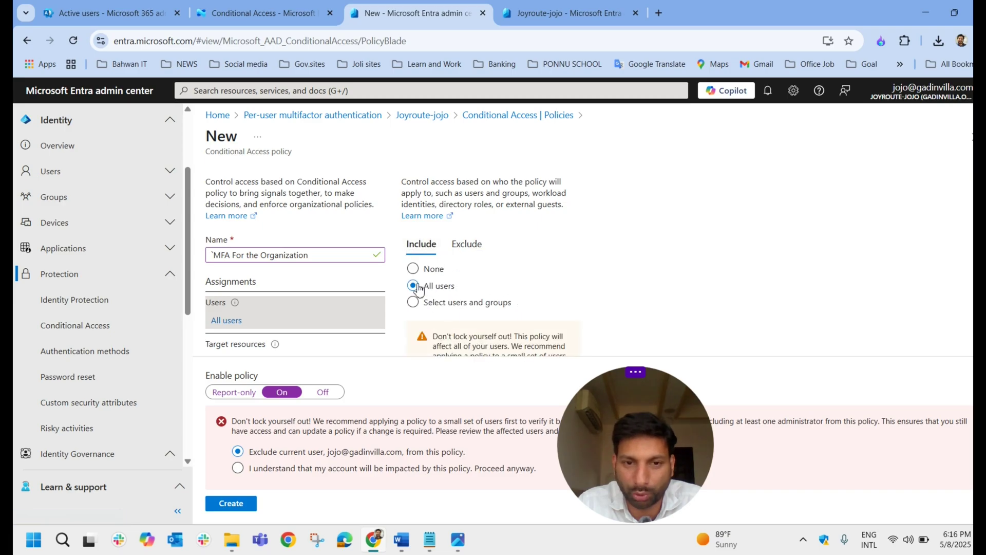
click(462, 246)
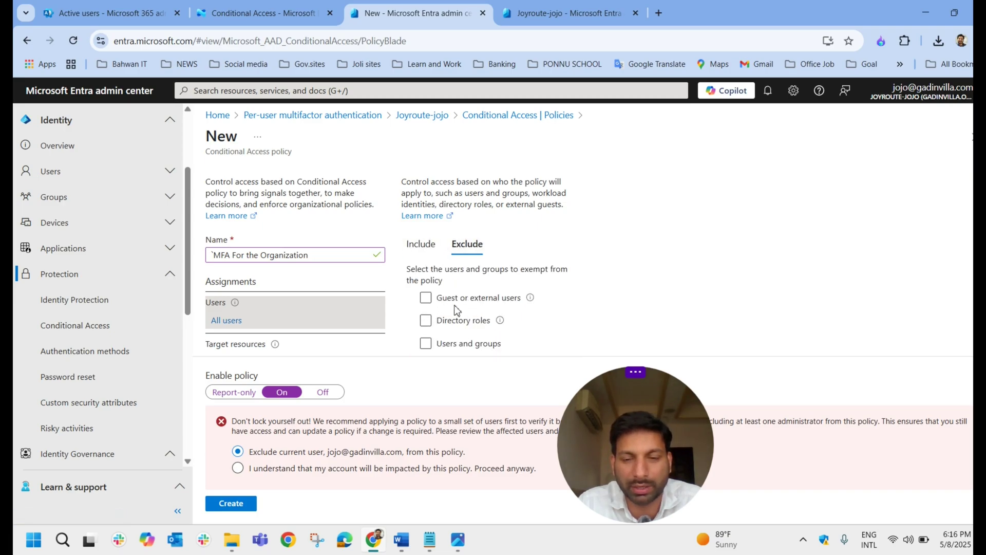
scroll(456, 313, down, 1)
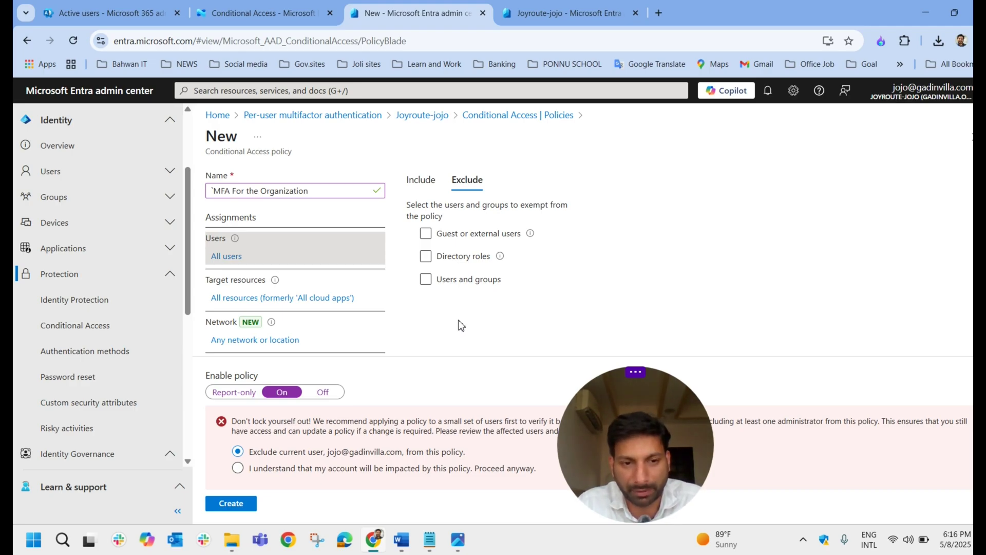
scroll(461, 325, down, 2)
scroll(461, 325, down, 1)
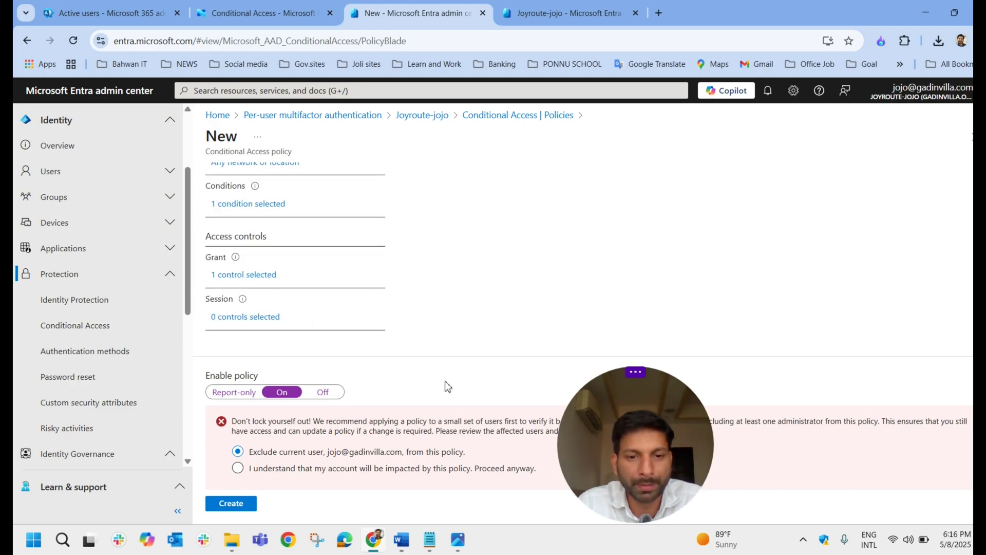
- Switch to MFA.docx in Word and place the cursor on the empty line below the numbered MFA methods
click(400, 549)
click(432, 346)
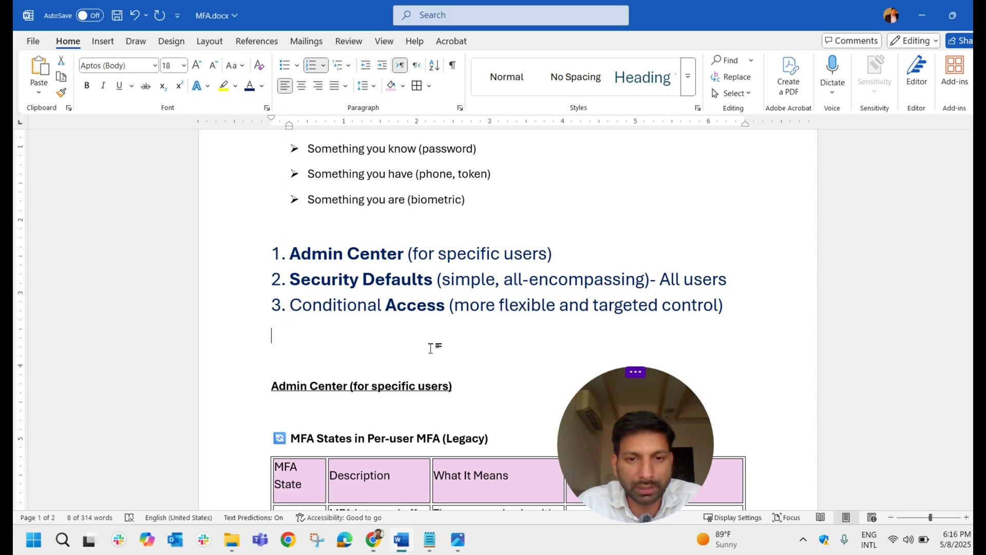
- Select the three numbered MFA methods to point them out, and place the cursor back on the Conditional Access line
drag(733, 313, 290, 253)
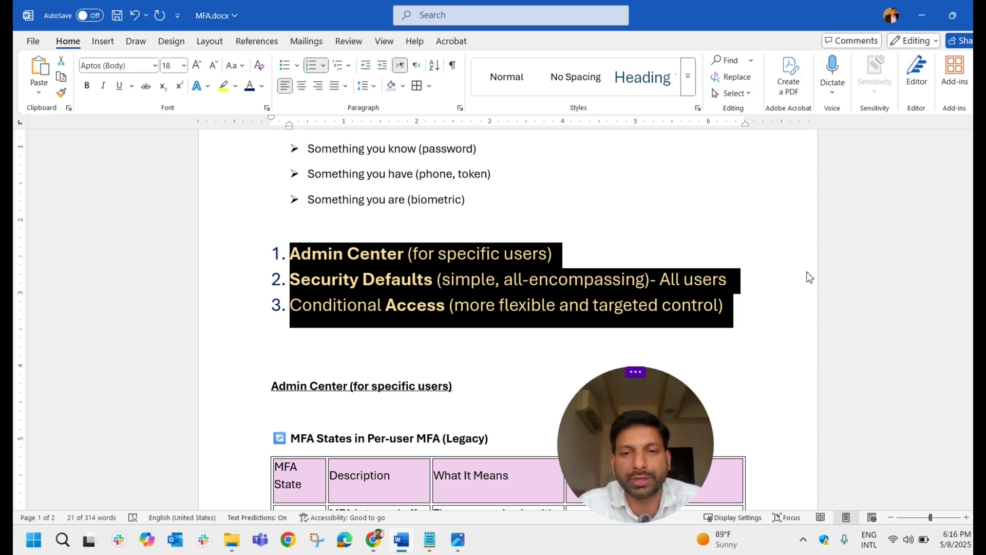
click(595, 279)
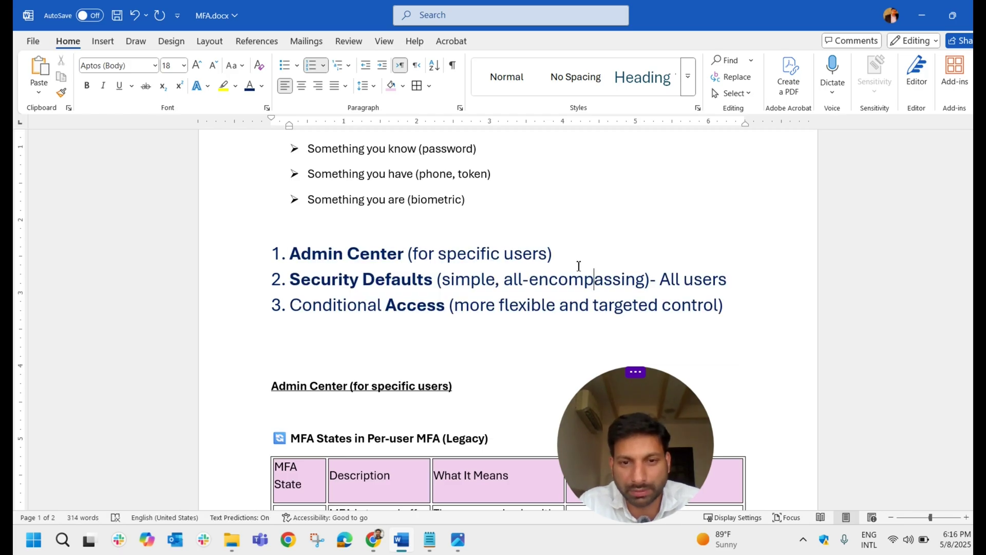
click(730, 307)
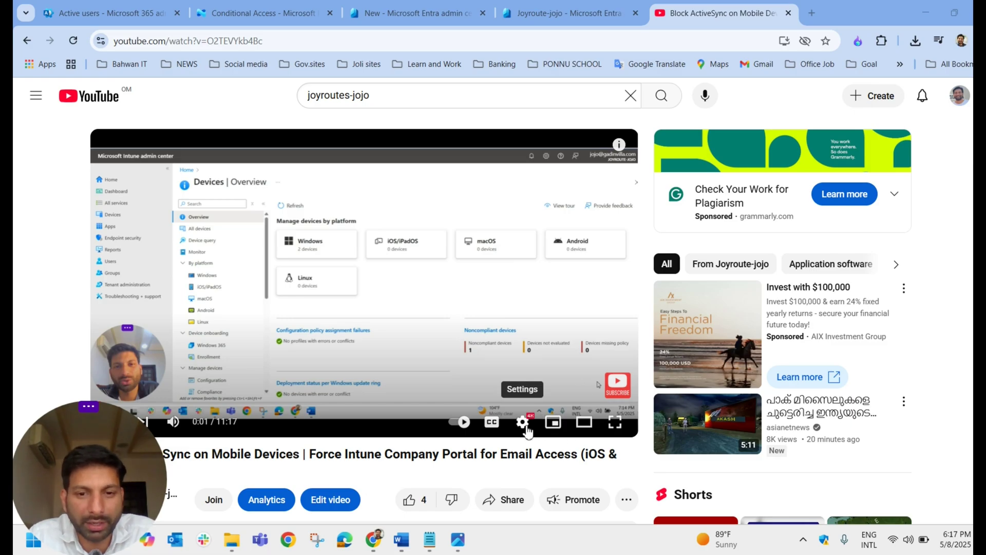
- On the YouTube video about blocking ActiveSync on mobile devices, look through the audio tracks, choose Hindi and play the opening
click(524, 424)
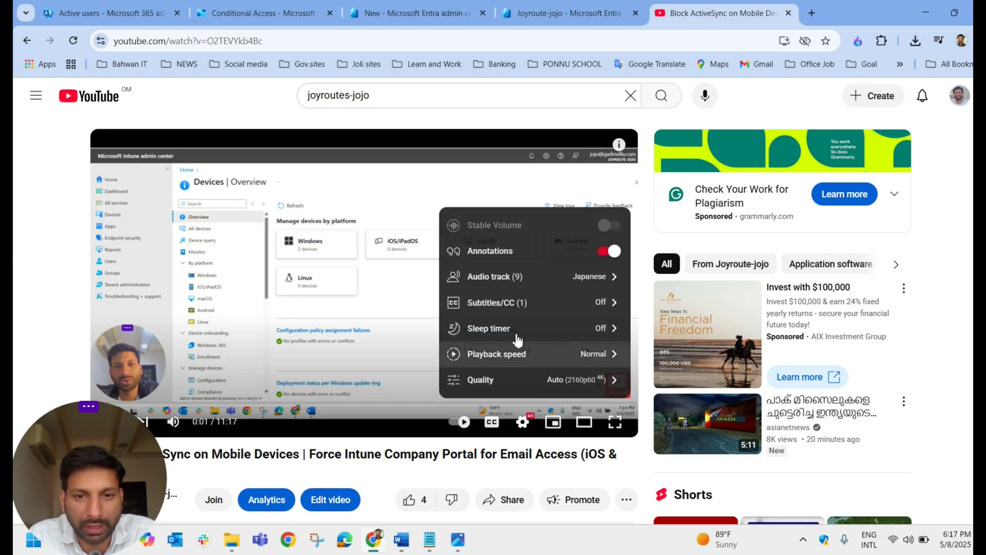
click(505, 280)
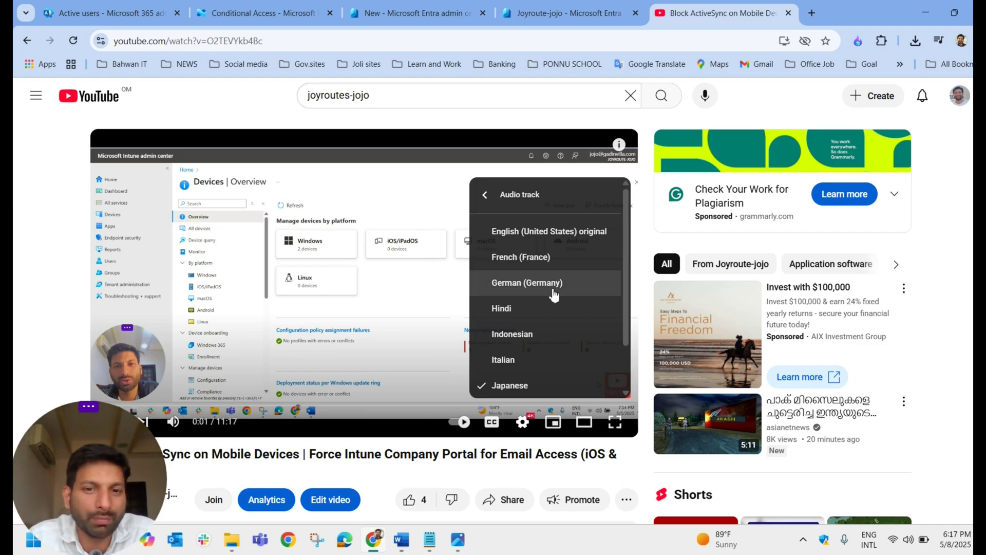
scroll(587, 276, down, 2)
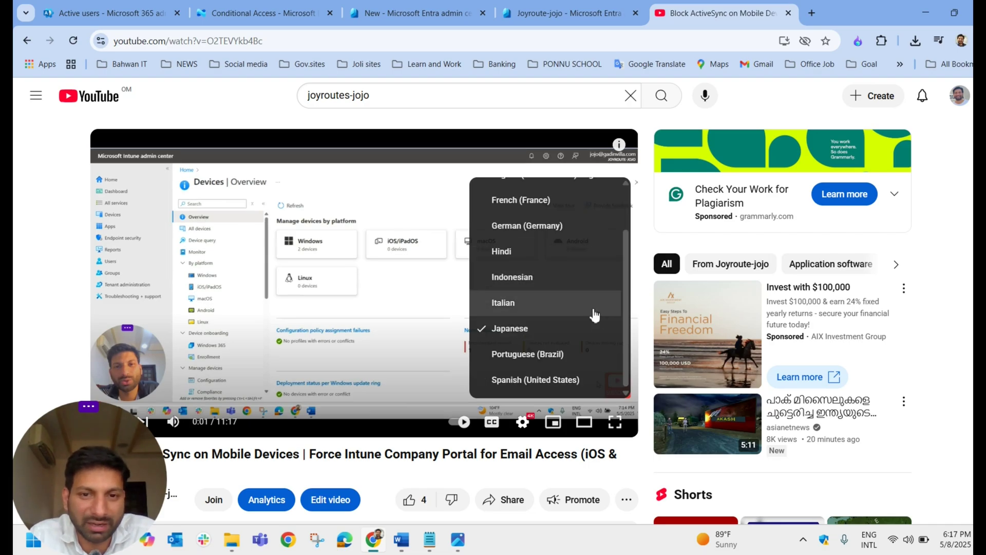
scroll(594, 342, up, 2)
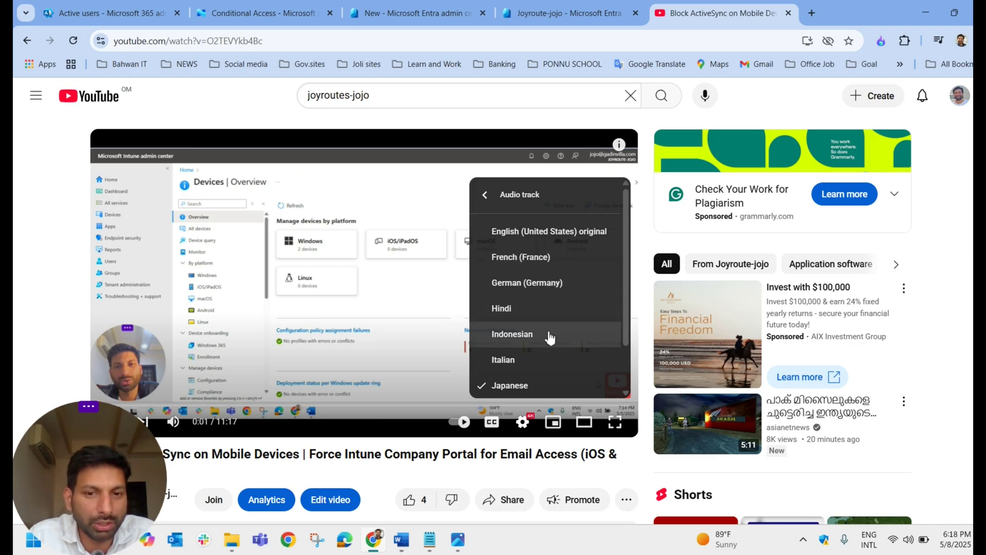
scroll(545, 349, down, 1)
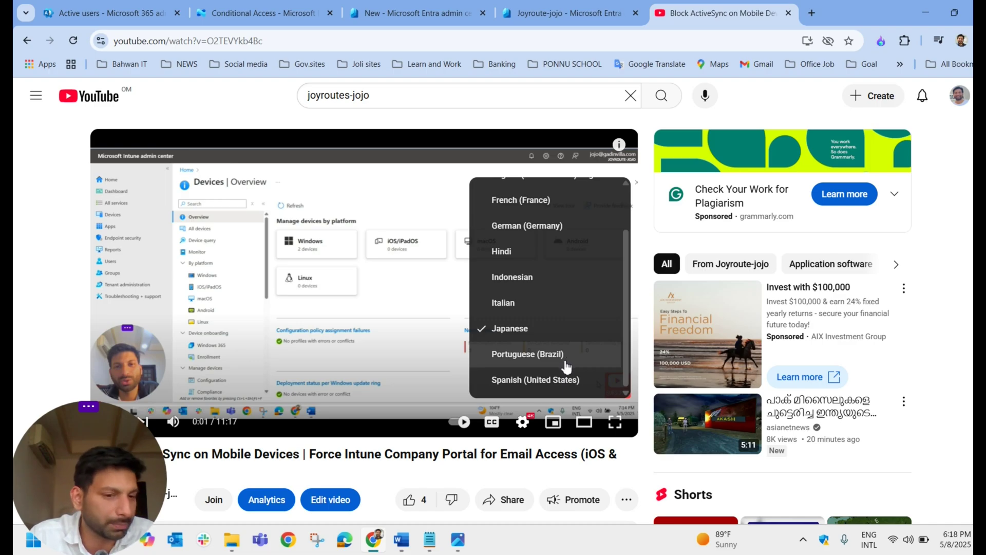
click(528, 262)
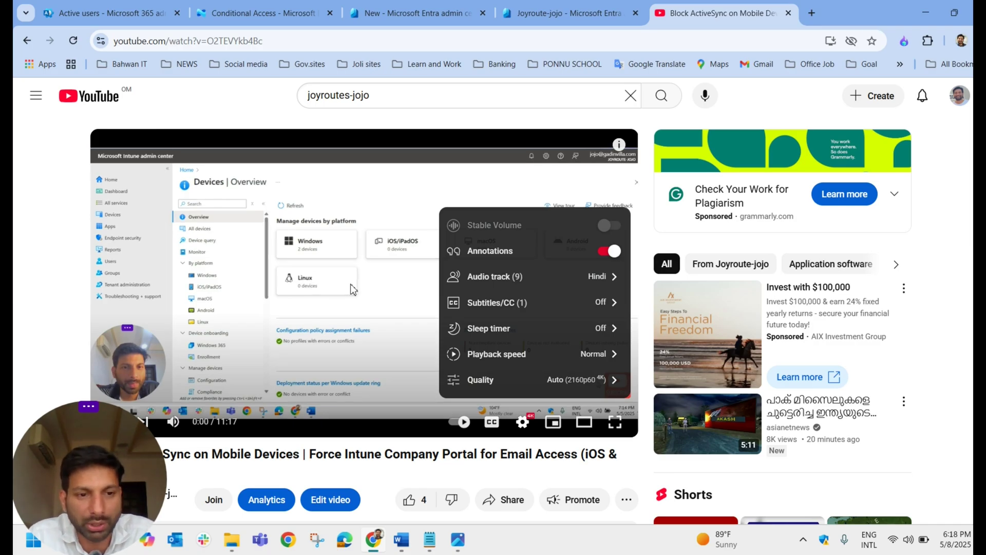
click(353, 290)
click(381, 303)
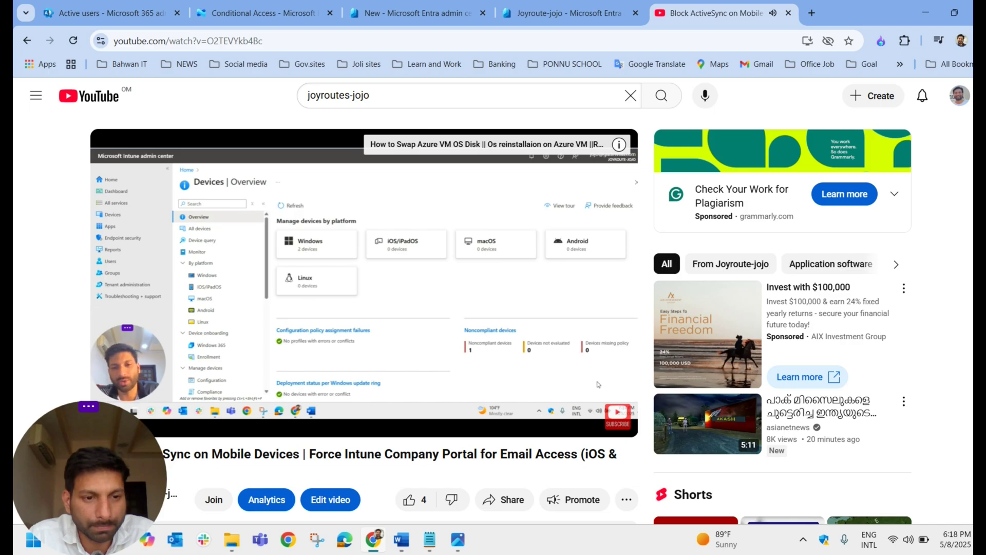
- Change the video's audio track to Indonesian and look through the other available audio languages
mouse_move(417, 341)
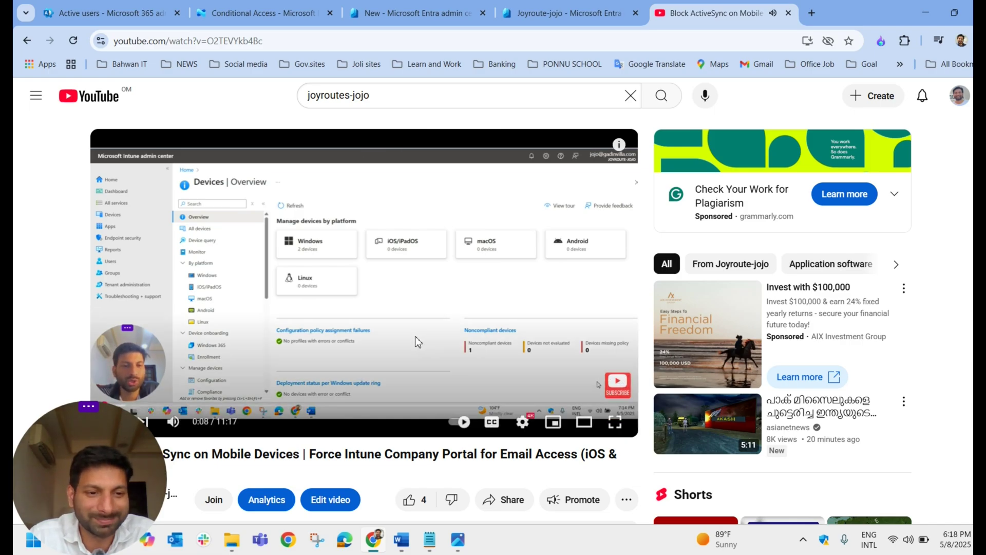
click(522, 422)
click(581, 276)
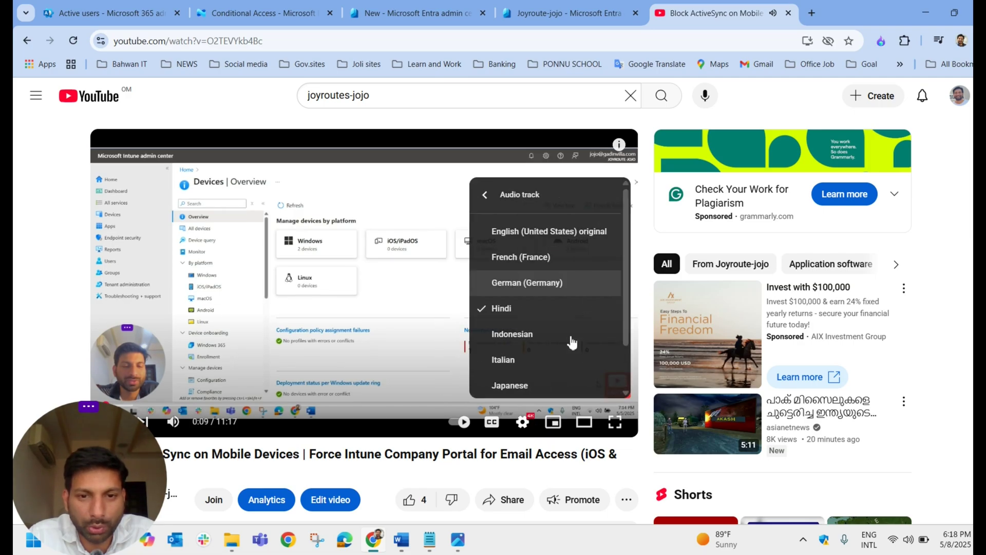
click(543, 339)
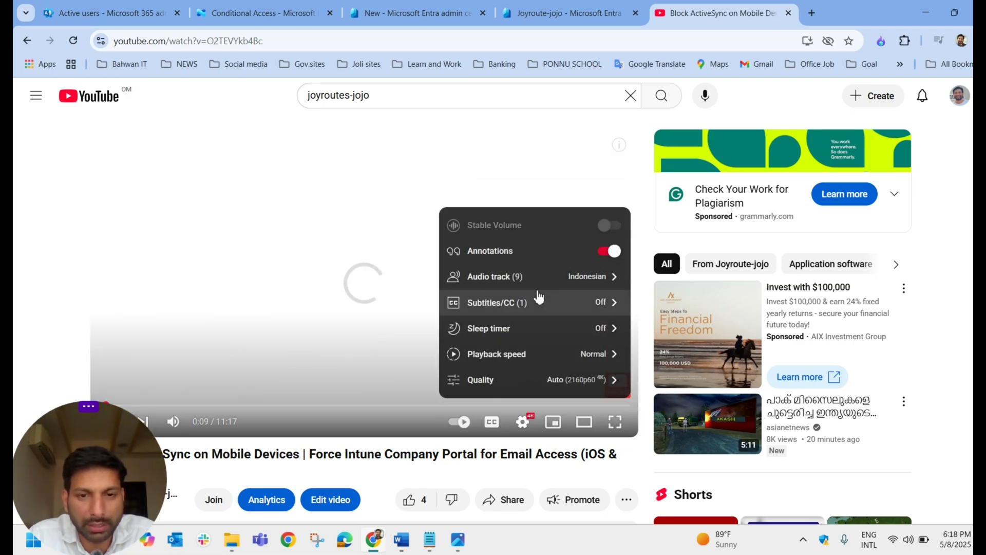
click(555, 284)
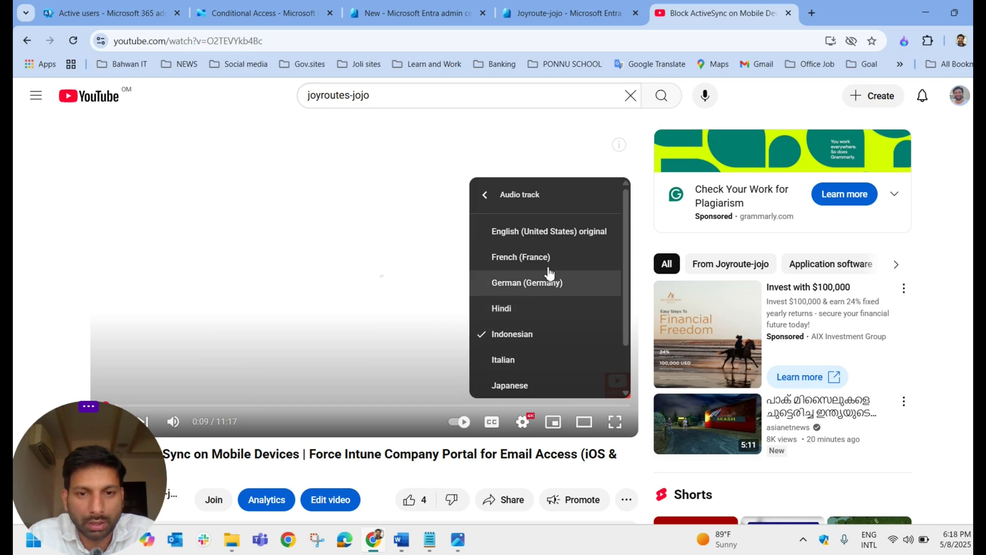
scroll(544, 293, down, 1)
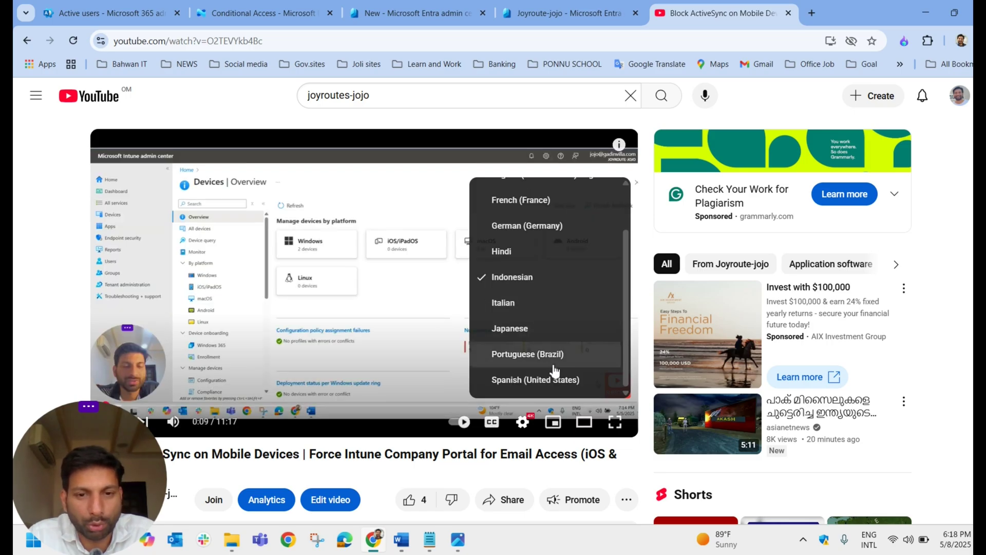
scroll(558, 342, up, 2)
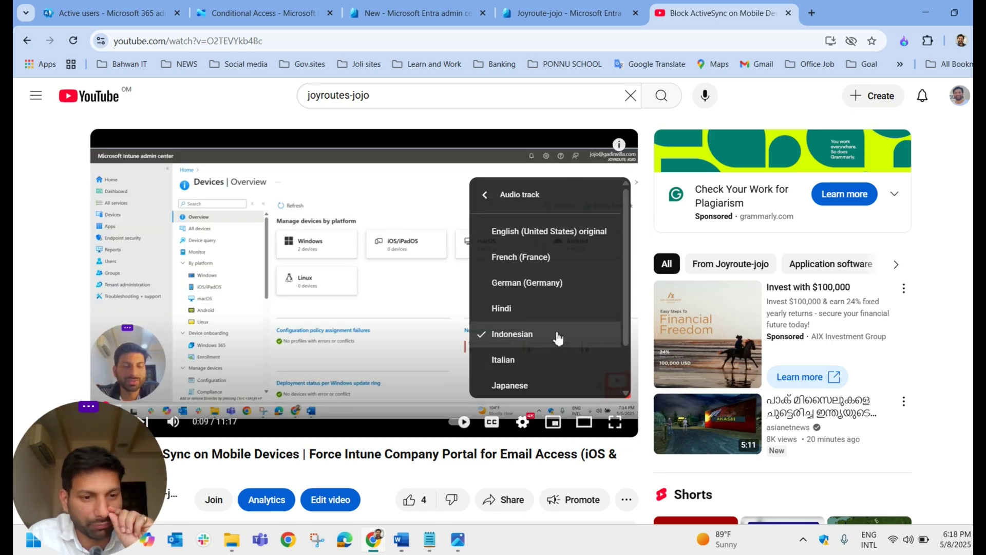